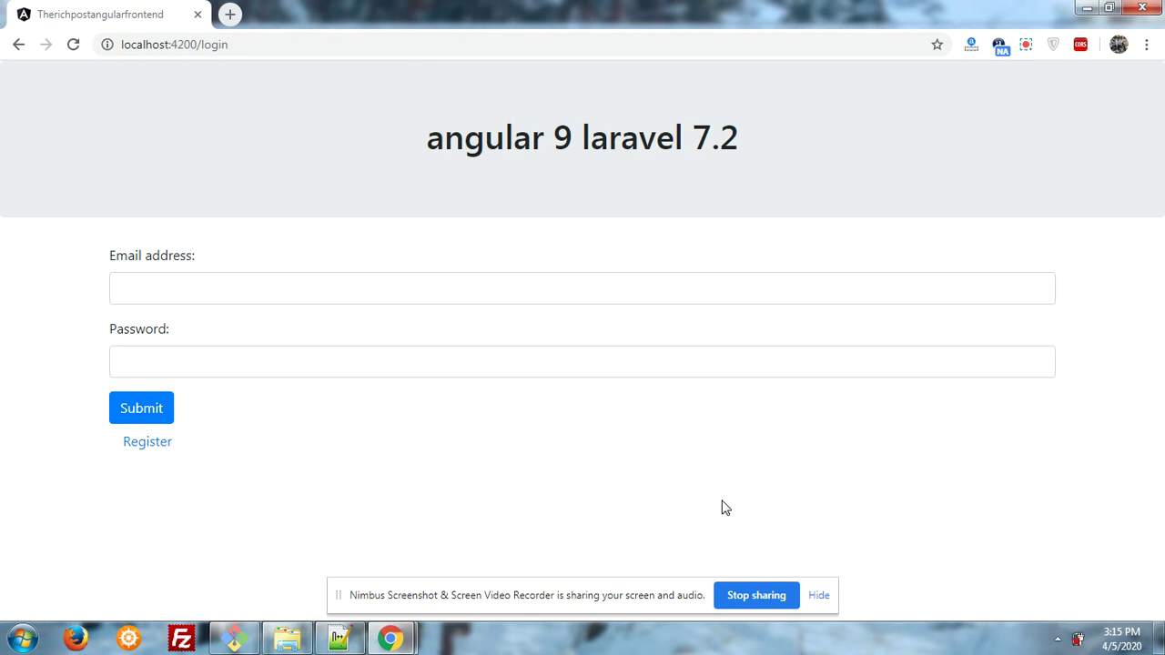
- Log in to the user dashboard with the account's e-mail and password
click(689, 300)
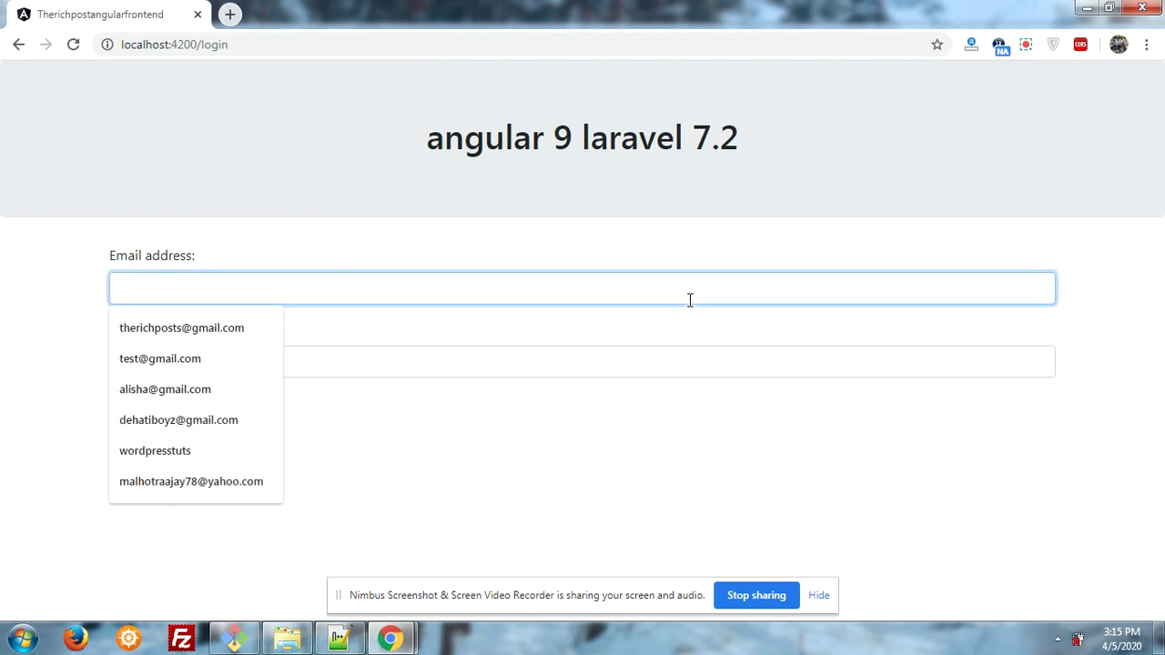
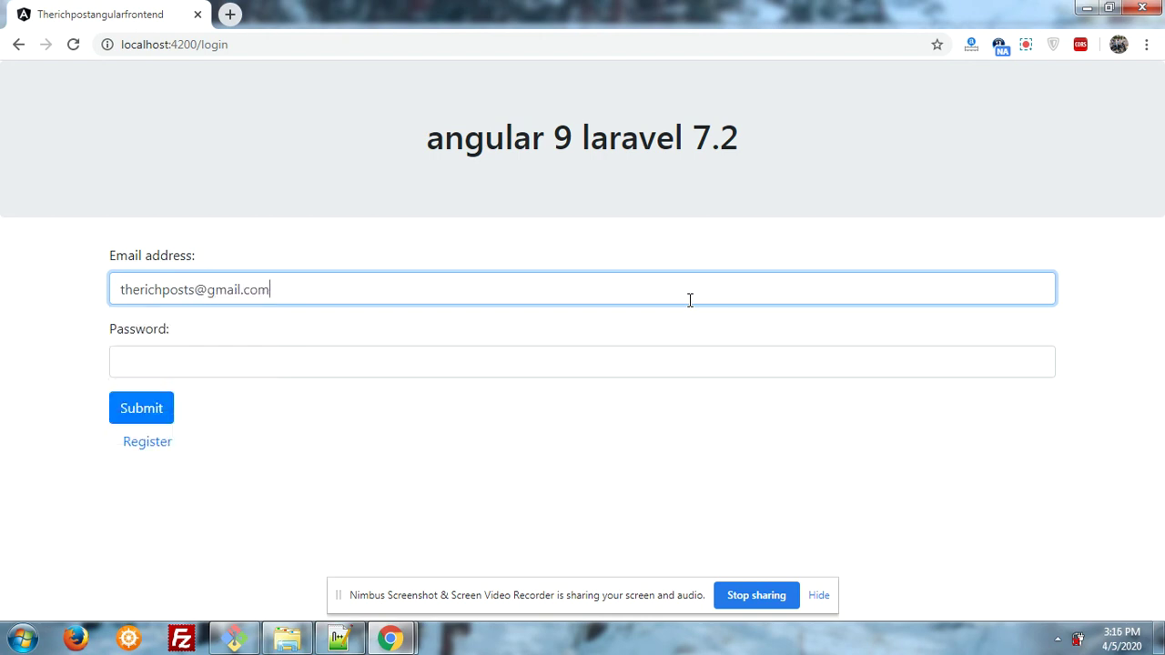
click(543, 356)
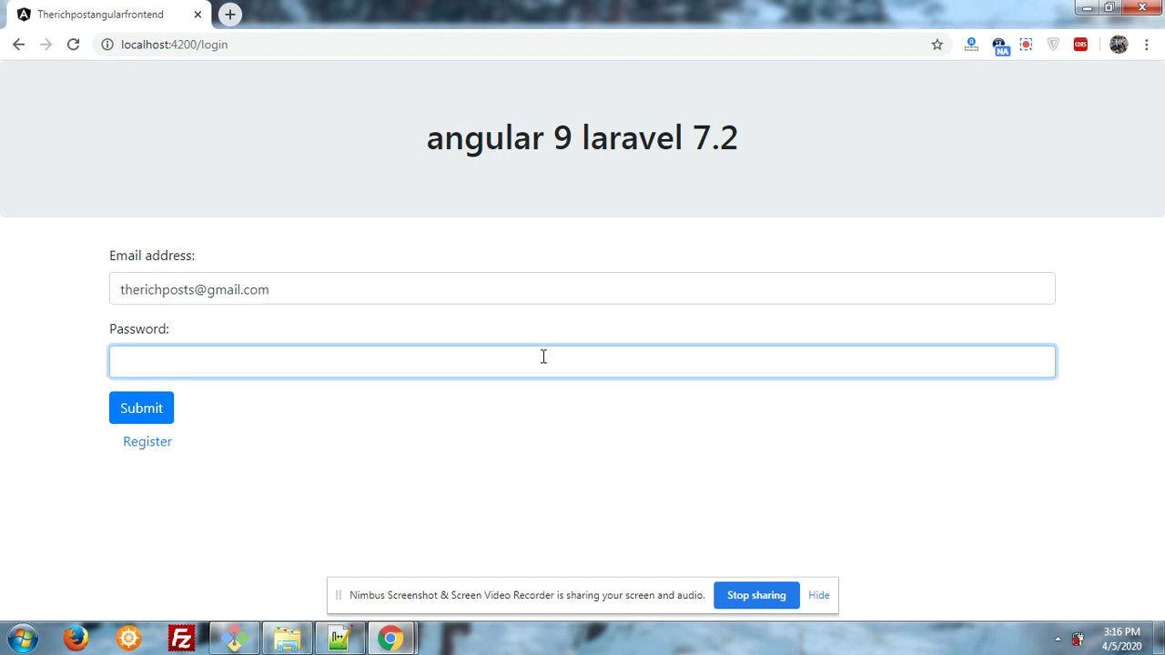
text(123)
key(BackSpace)
key(BackSpace)
key(BackSpace)
text(12345678)
click(121, 411)
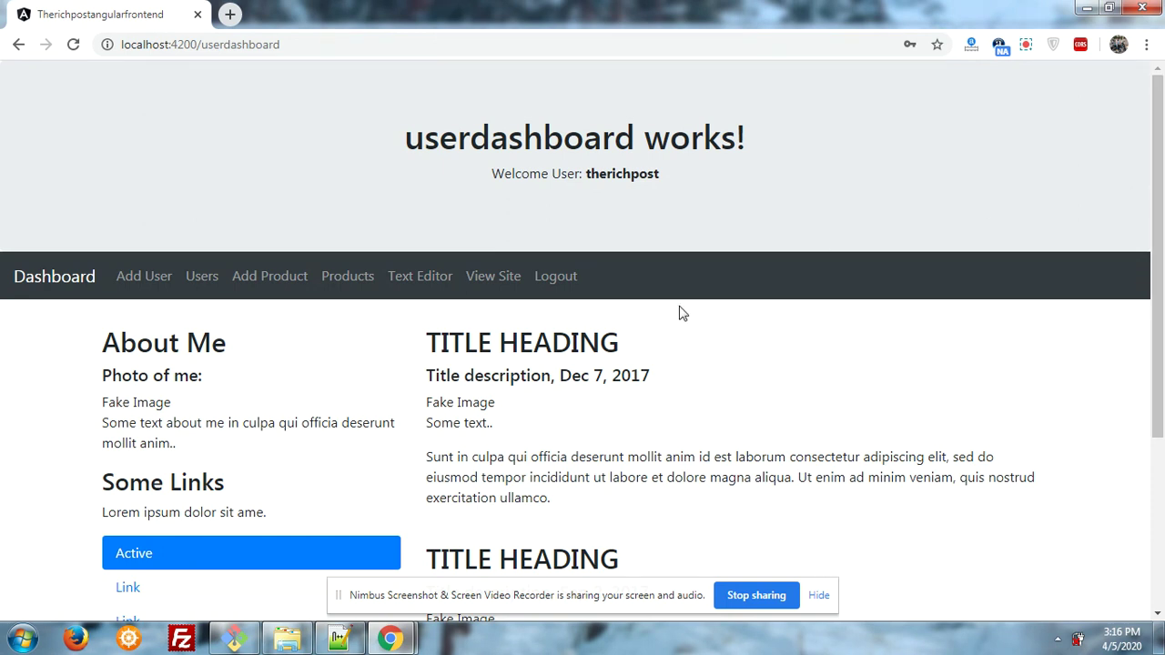
- Open the Add Product form and scroll through its fields
click(290, 286)
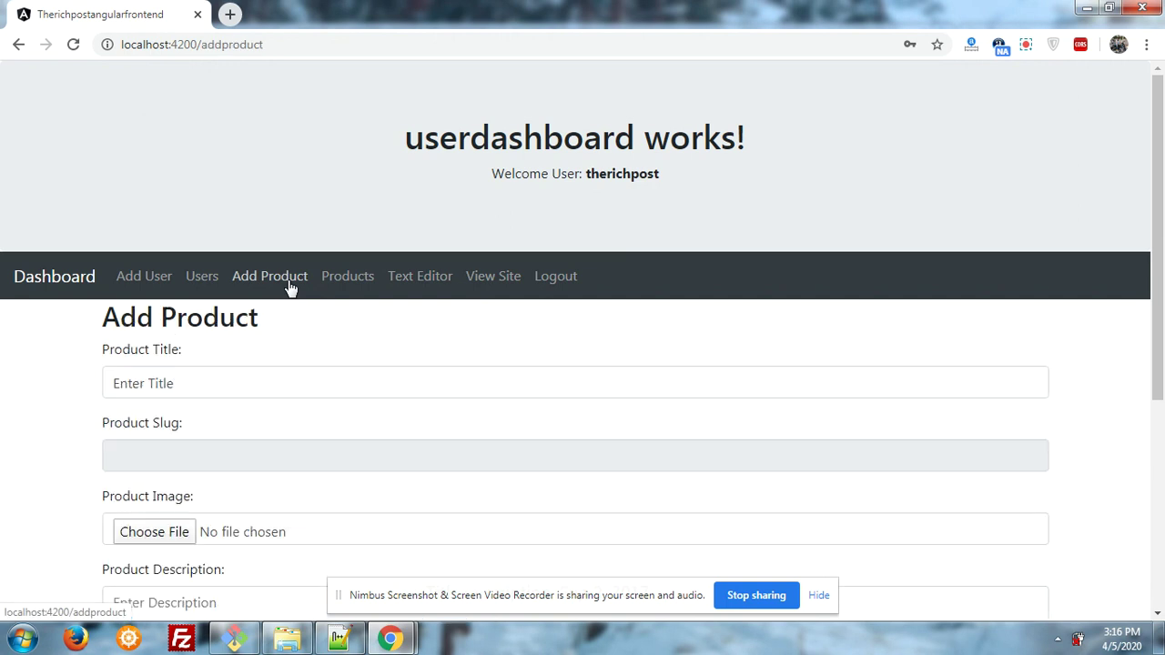
scroll(1163, 238, down, 2)
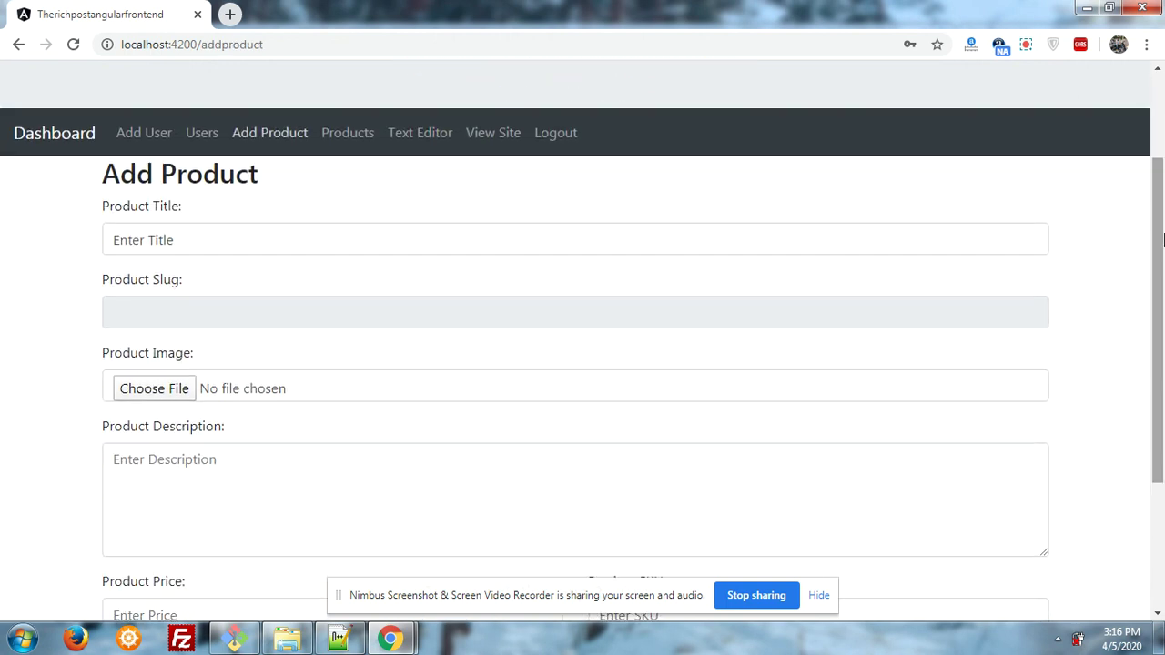
drag(1163, 239, 1043, 208)
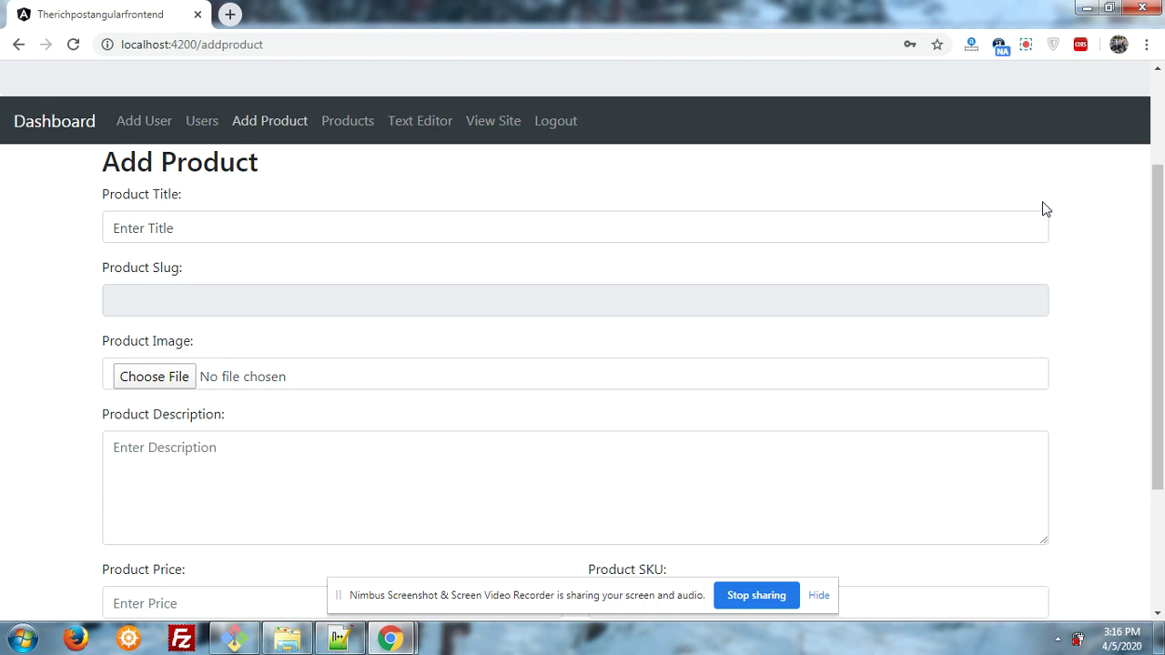
- Go to the Products table, then view and close Product Five's details popup
click(348, 127)
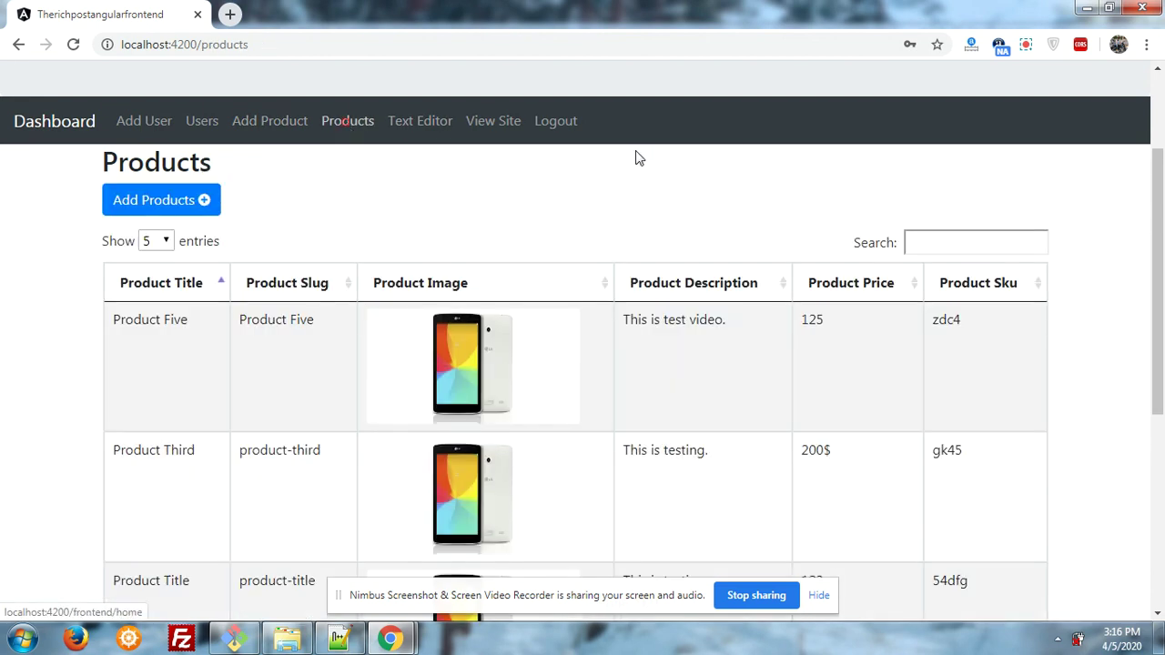
drag(1162, 173, 1158, 232)
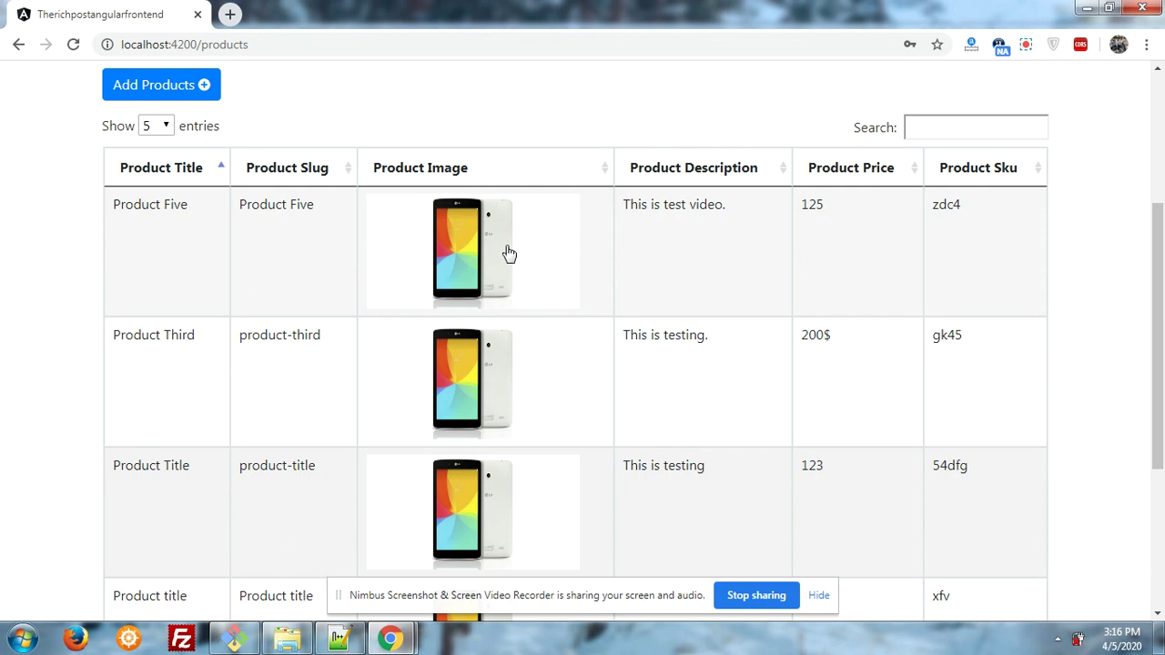
click(509, 254)
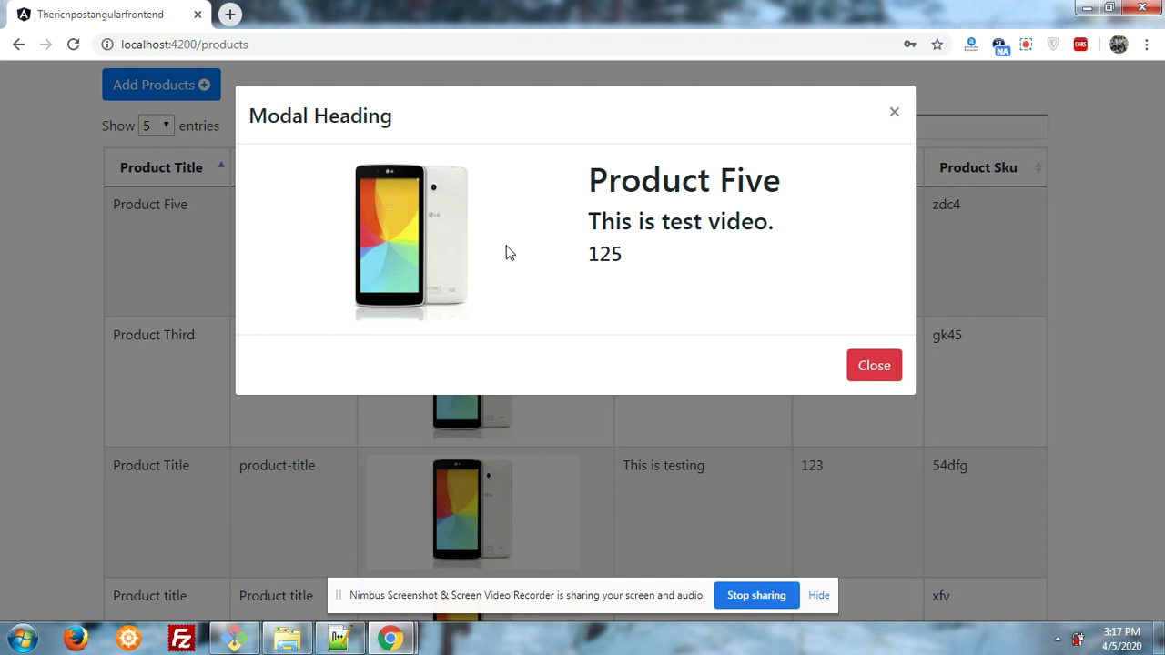
click(867, 364)
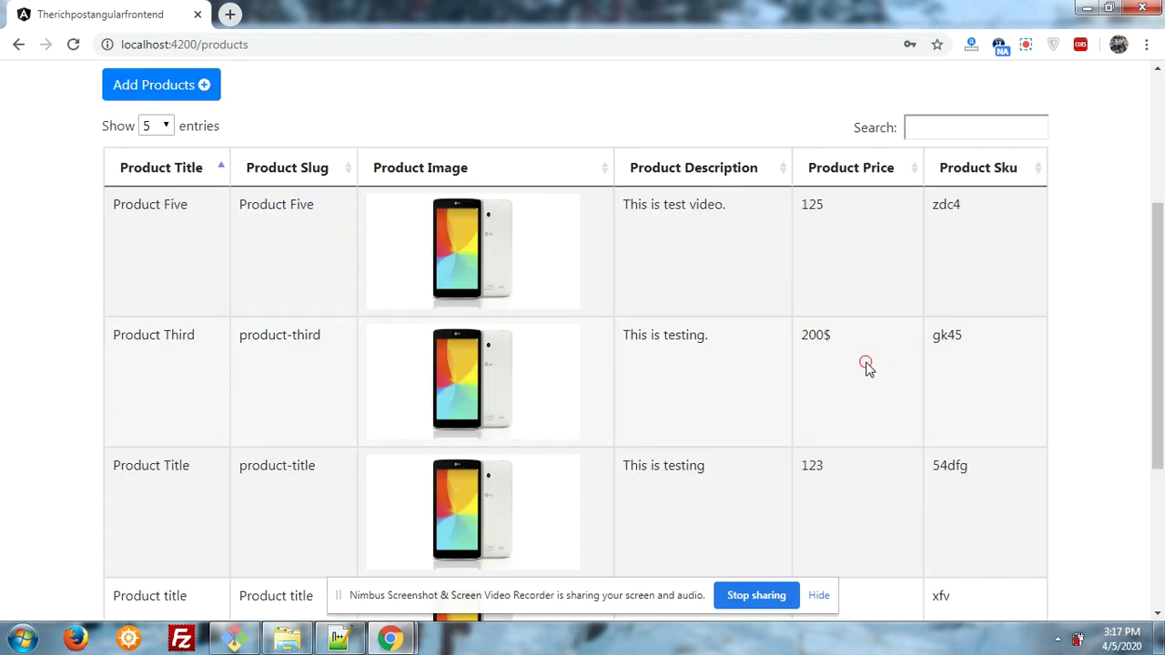
drag(1154, 379, 1150, 273)
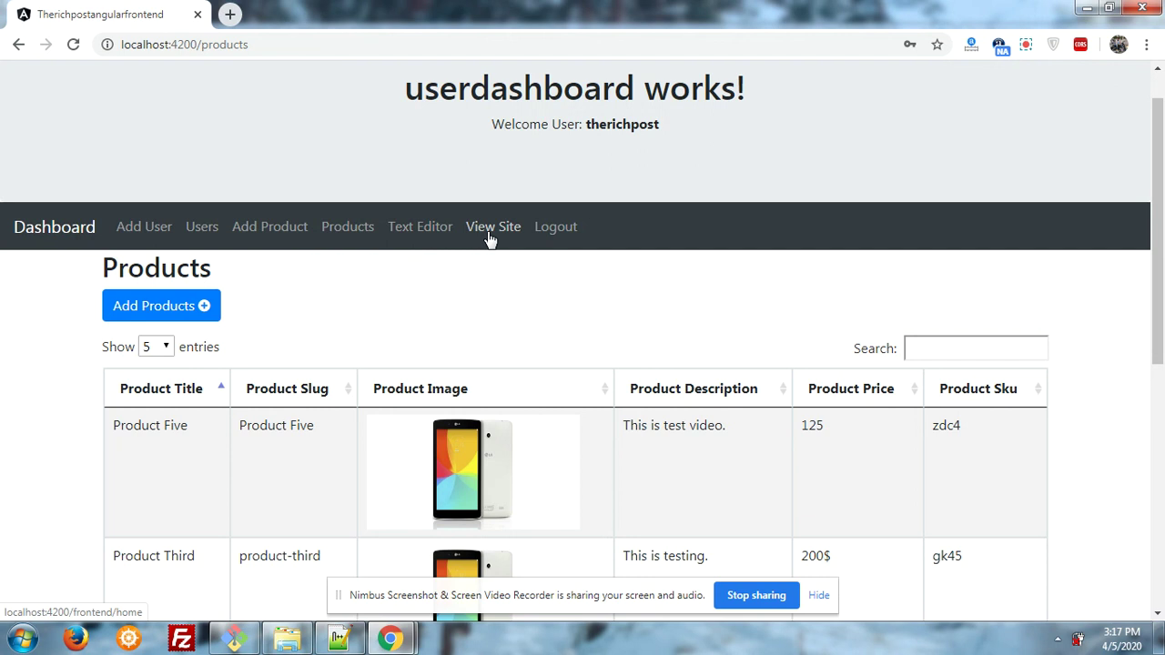
- Open the Online Store site and scroll through its product cards and slider
click(490, 238)
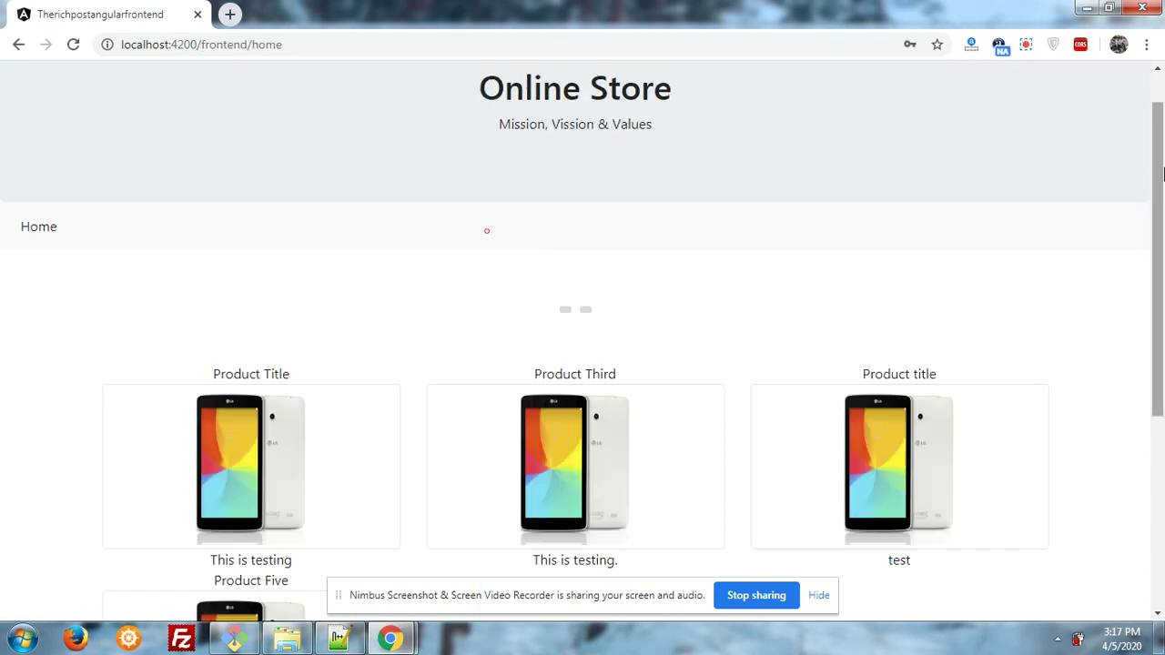
scroll(1160, 134, up, 1)
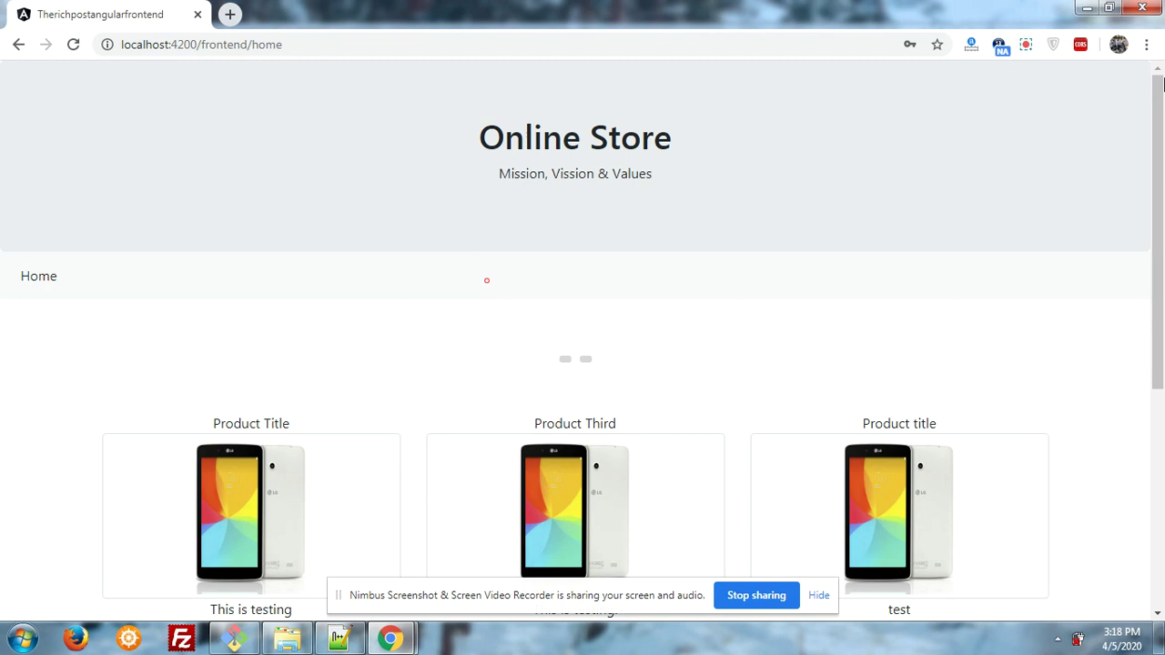
scroll(1161, 82, down, 4)
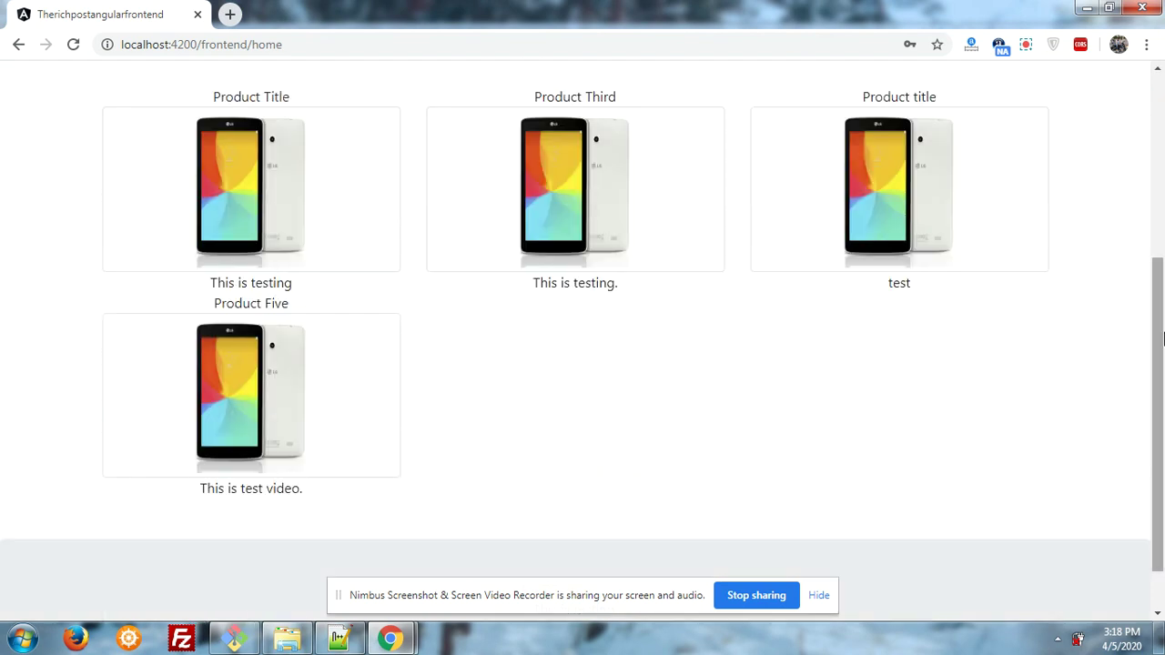
drag(1162, 339, 1161, 215)
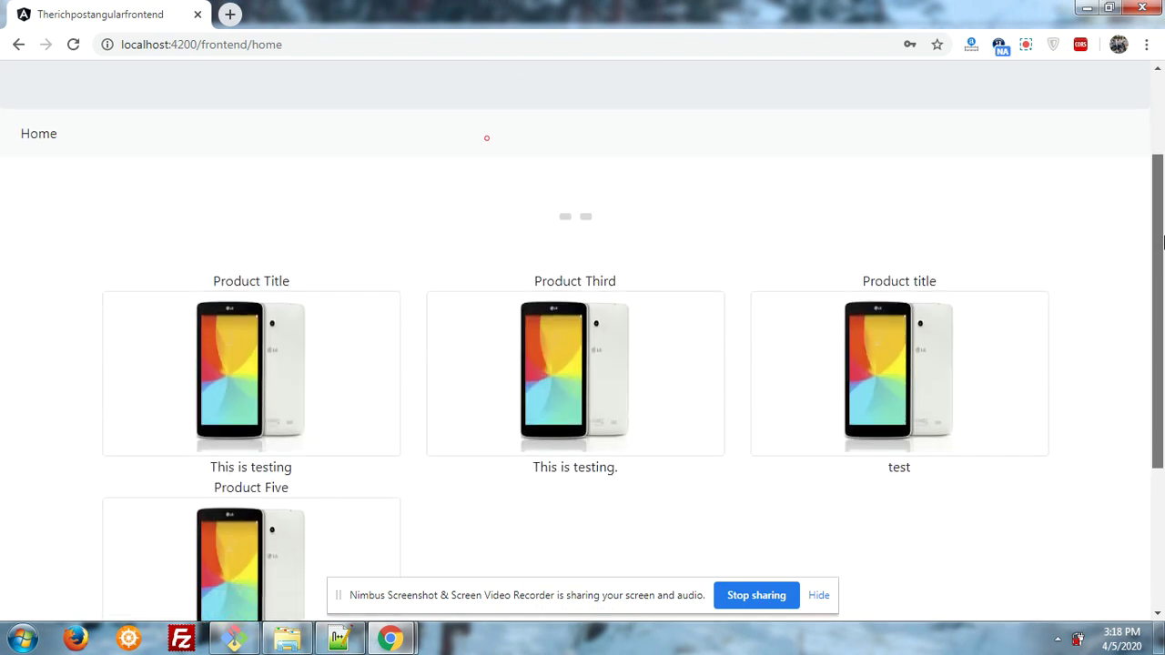
scroll(1162, 239, down, 1)
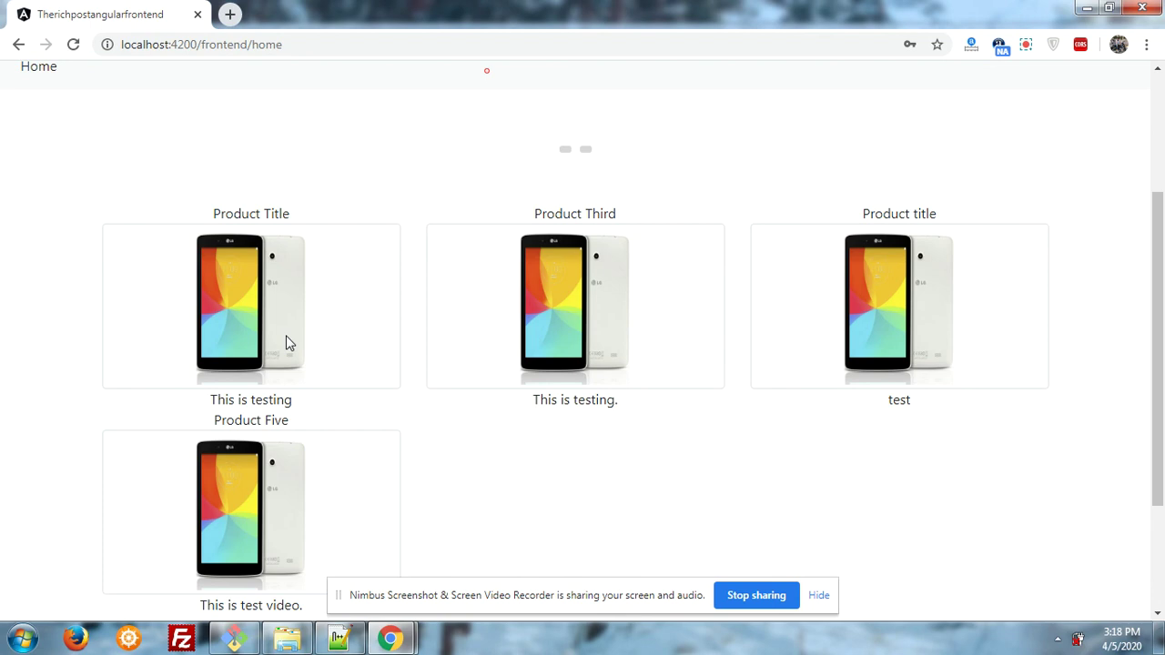
- Advance the home slider to its second image, then scroll down to the four product cards
click(595, 145)
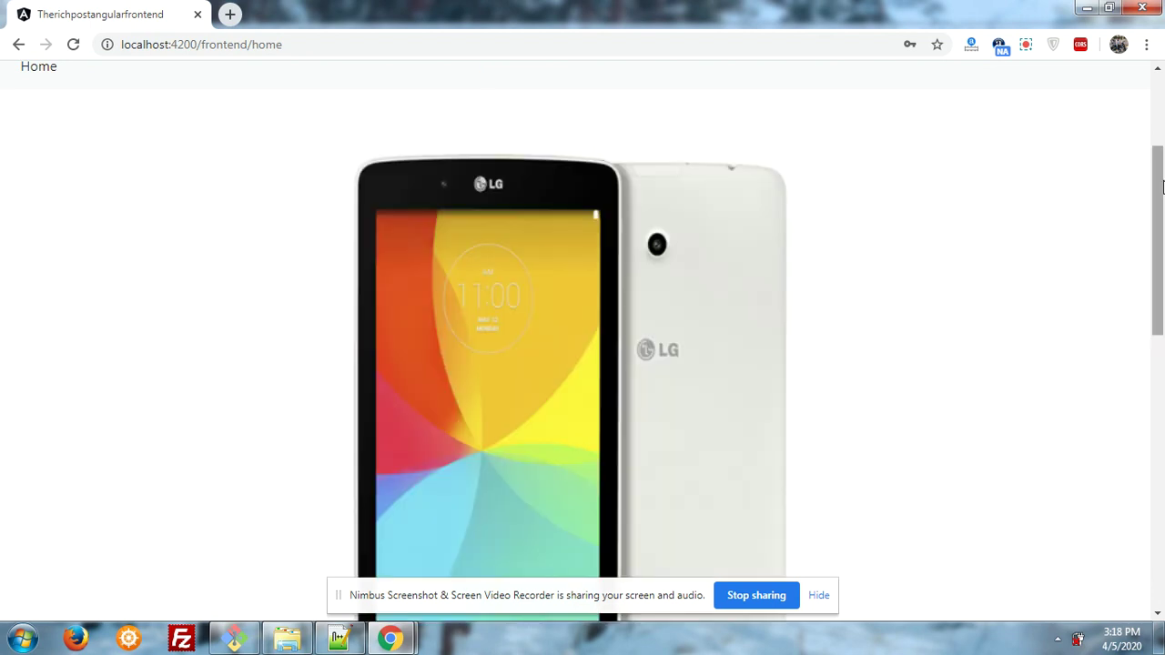
drag(1162, 187, 1162, 289)
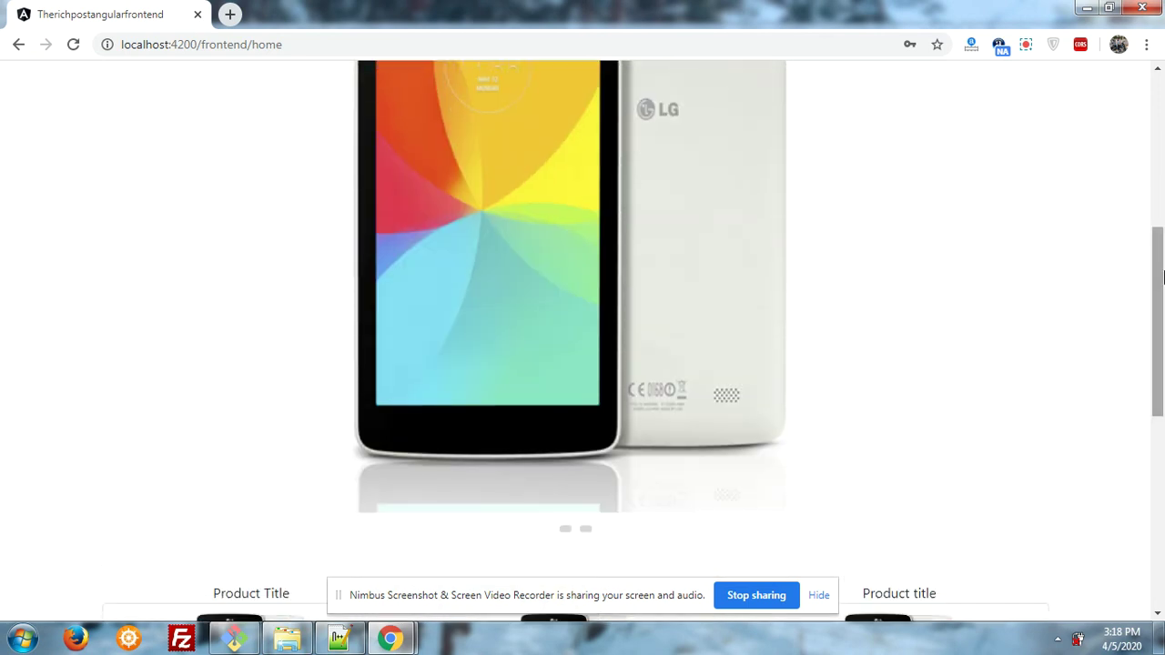
click(587, 532)
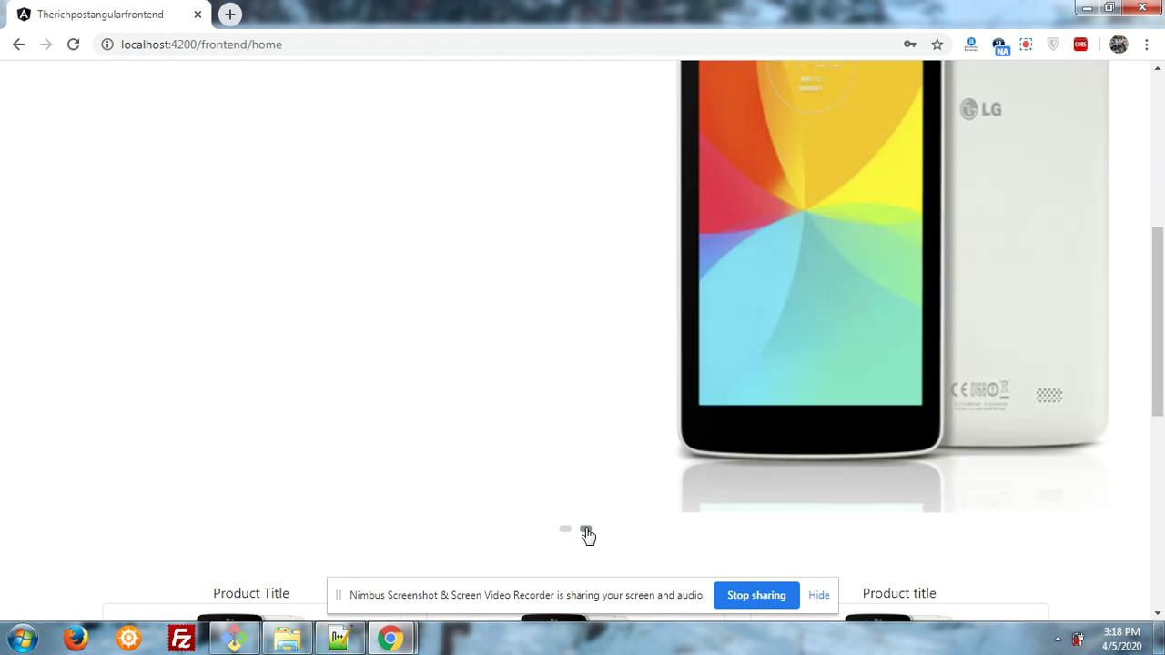
click(587, 532)
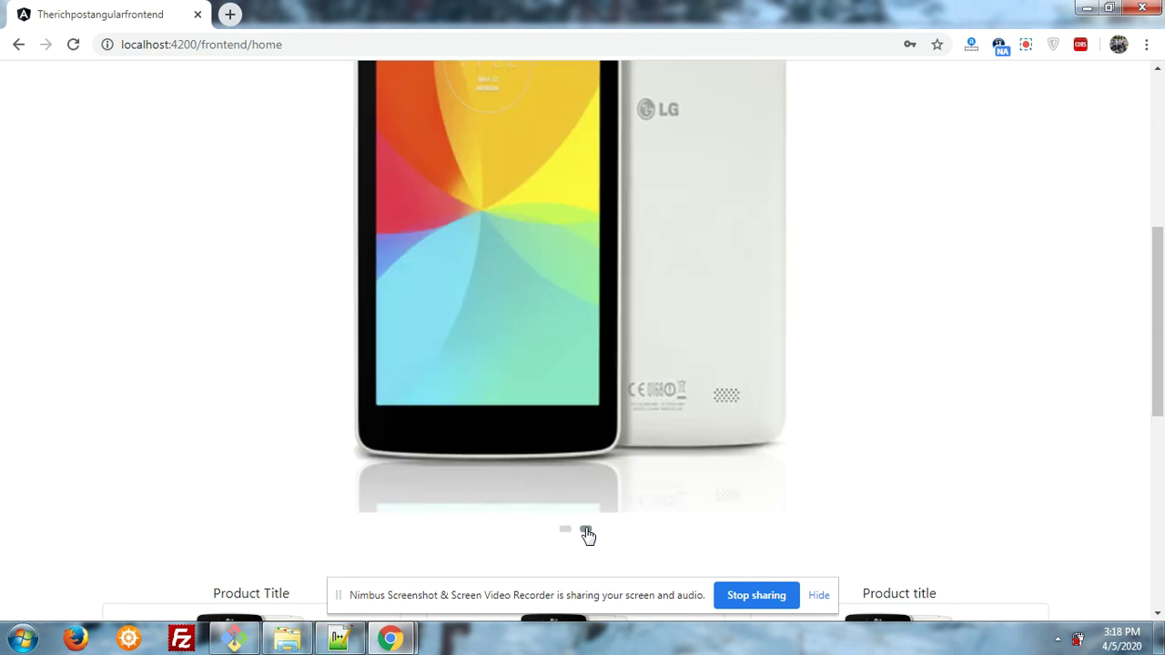
click(587, 531)
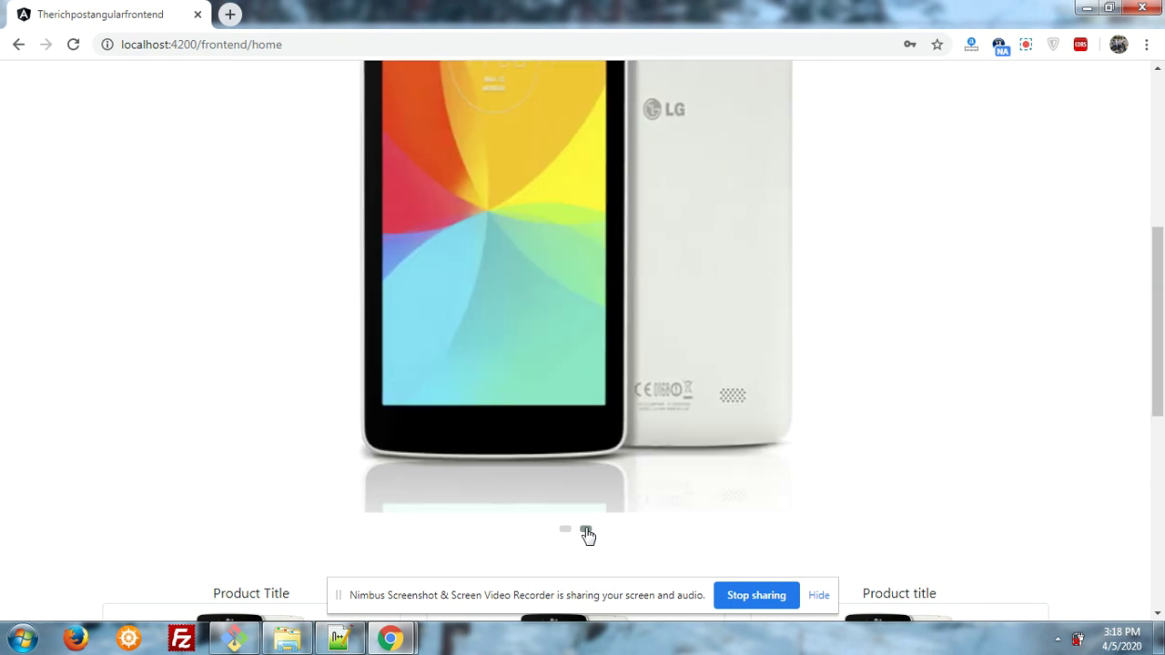
click(587, 532)
drag(1159, 368, 1162, 497)
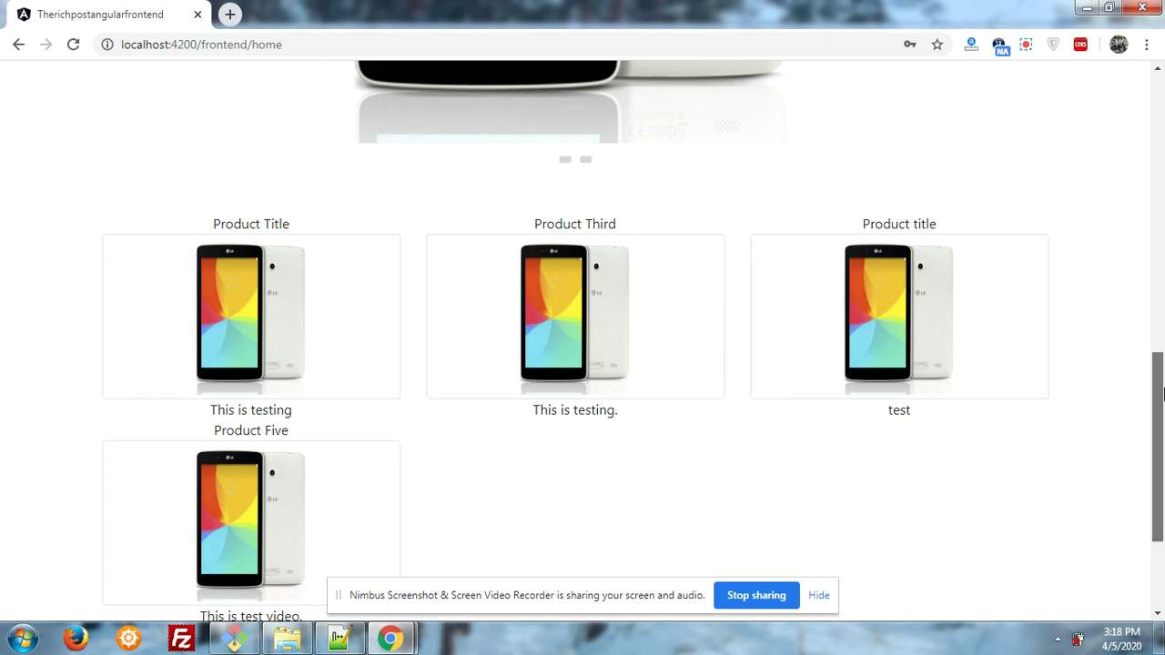
drag(1160, 393, 1162, 344)
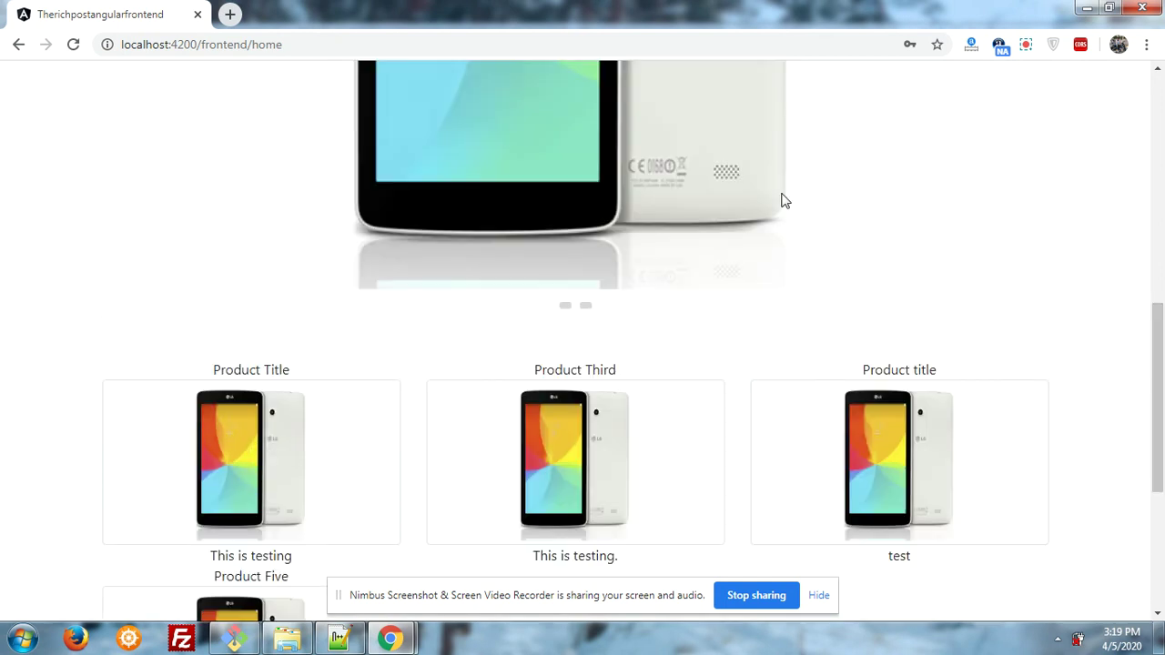
- Navigate to localhost:4200/products and open the Add Product form
drag(207, 45, 317, 51)
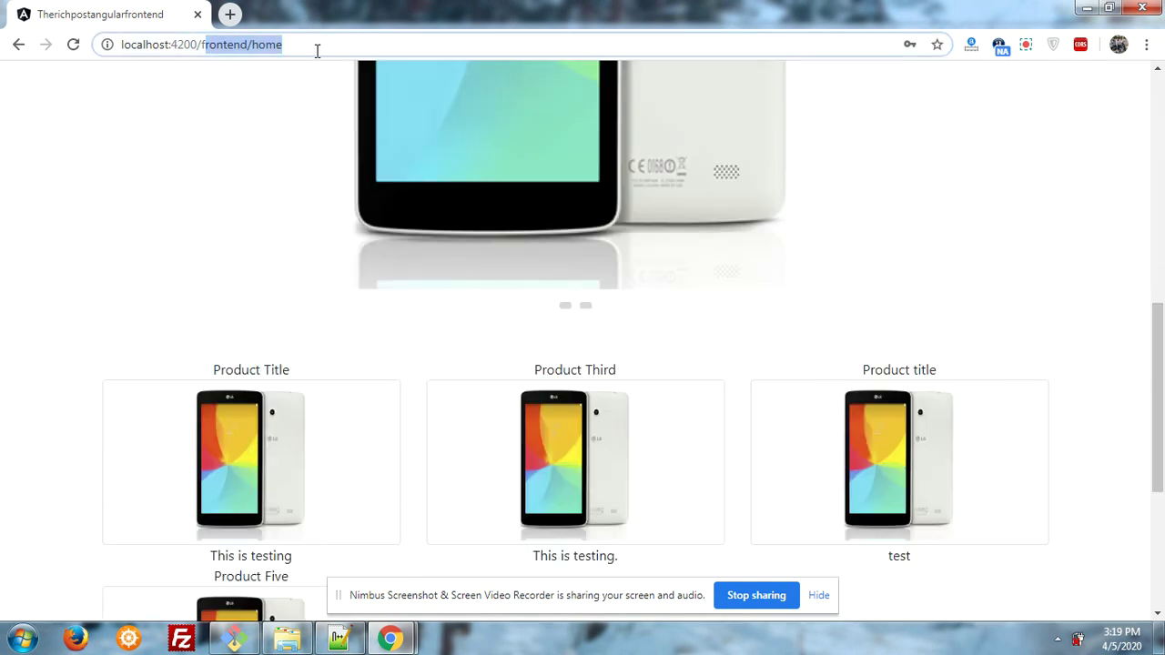
key(BackSpace)
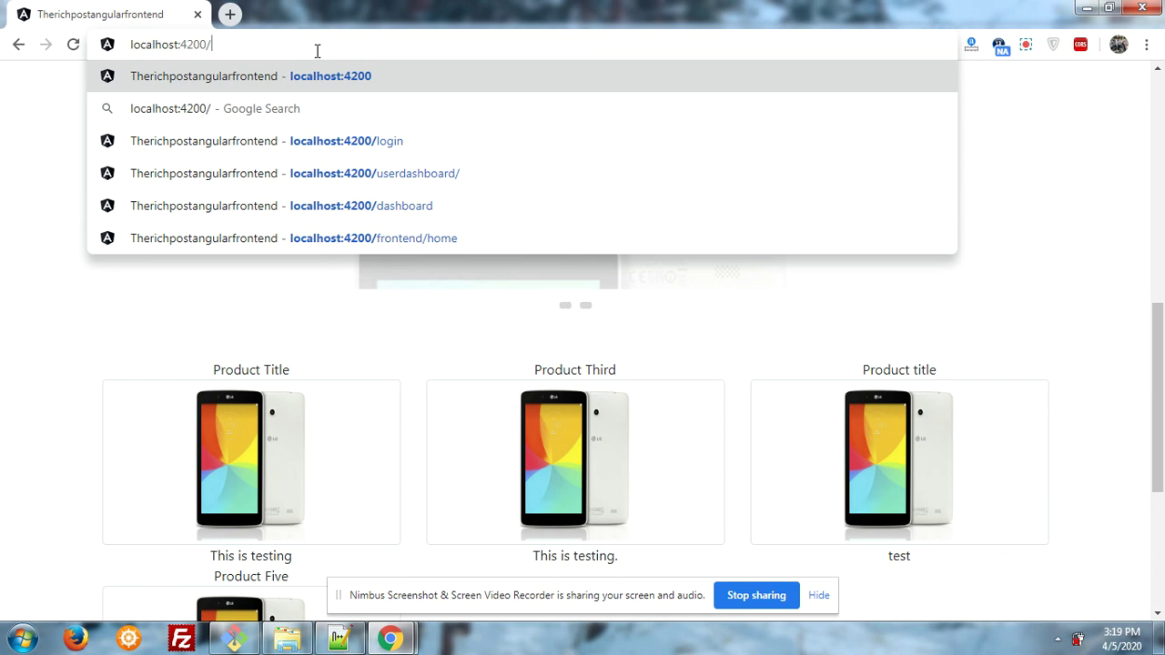
text(r)
key(BackSpace)
key(BackSpace)
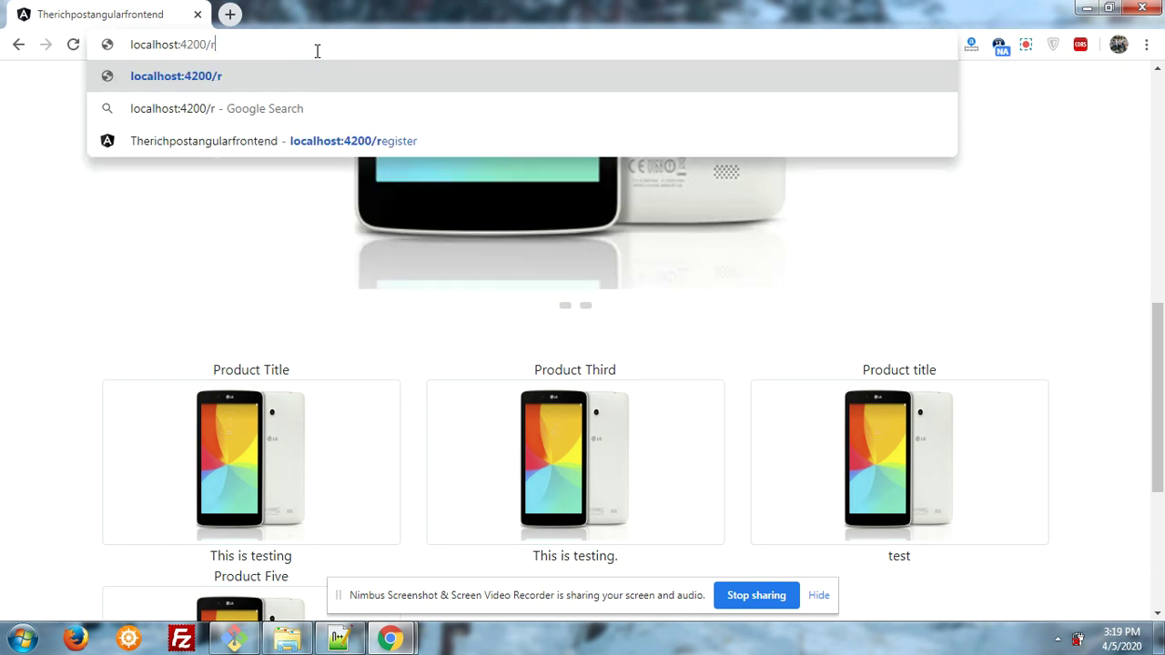
text(pr)
key(Return)
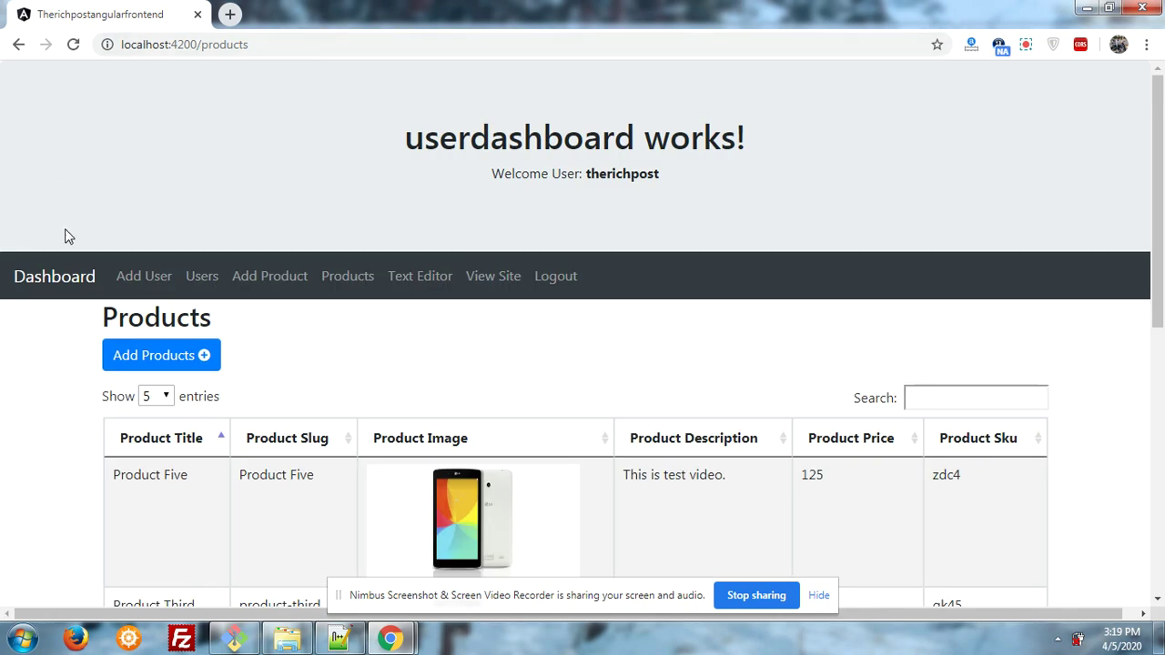
click(128, 360)
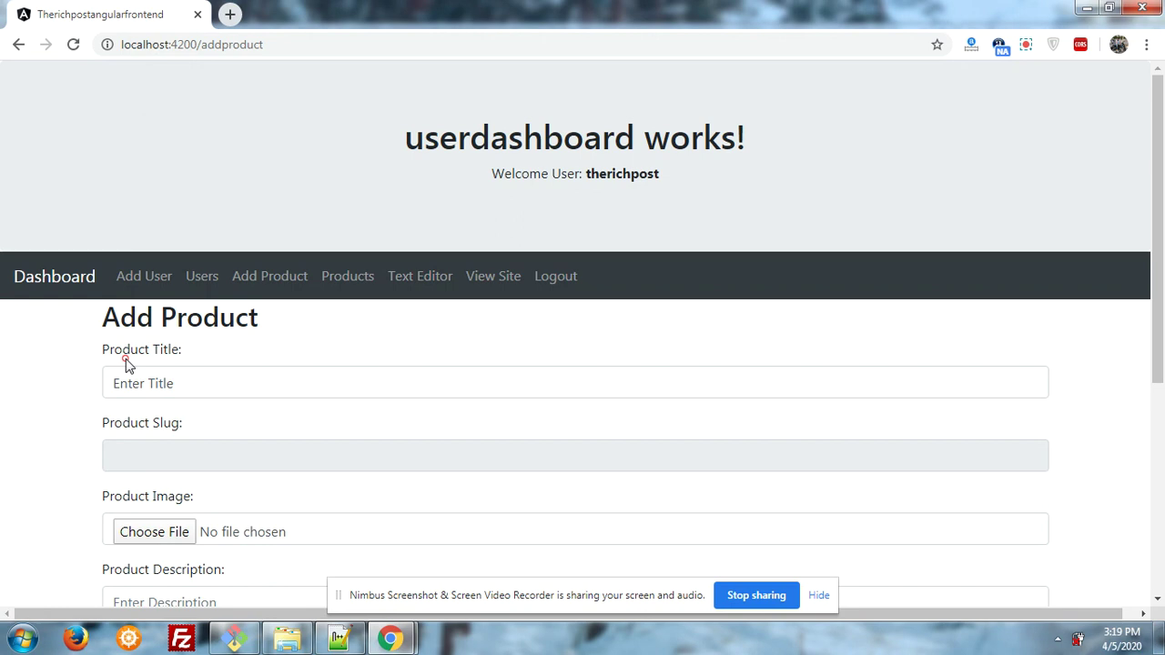
- Enter 'Frontend Product' as the product title, generating the slug frontend-product
click(138, 383)
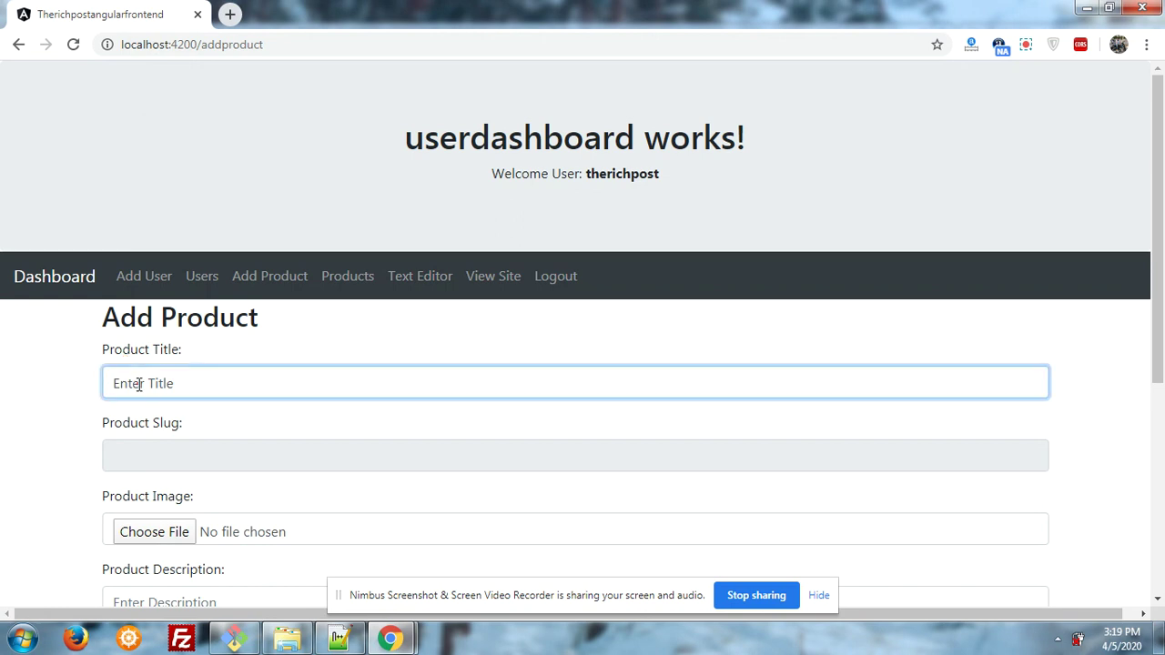
text(f)
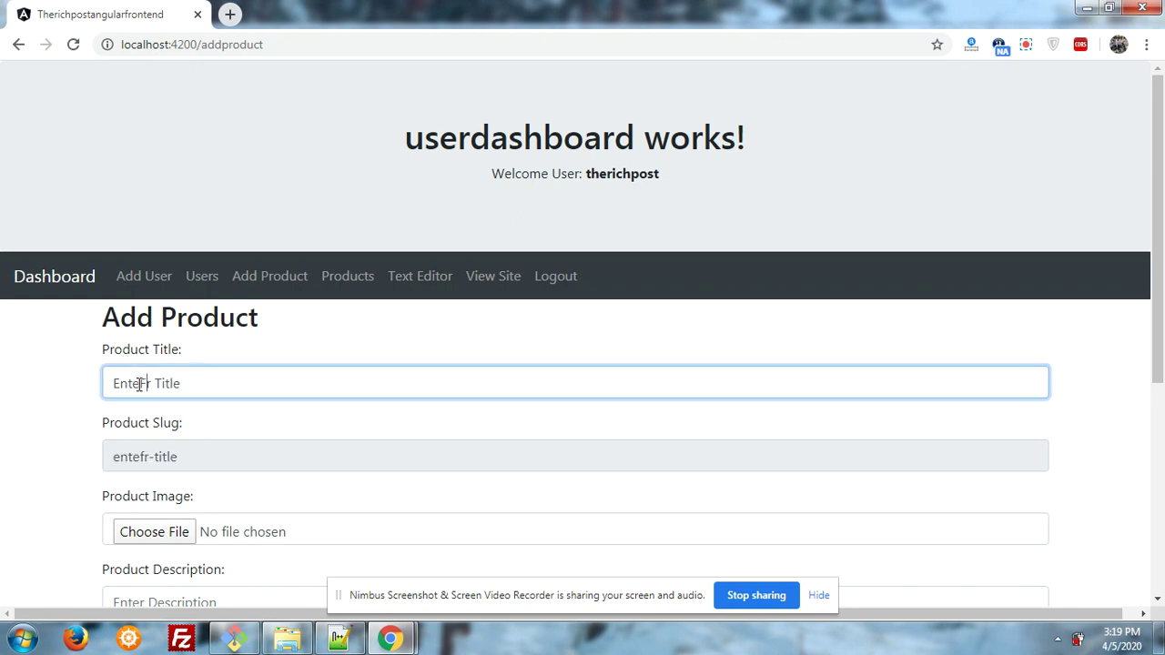
double_click(138, 383)
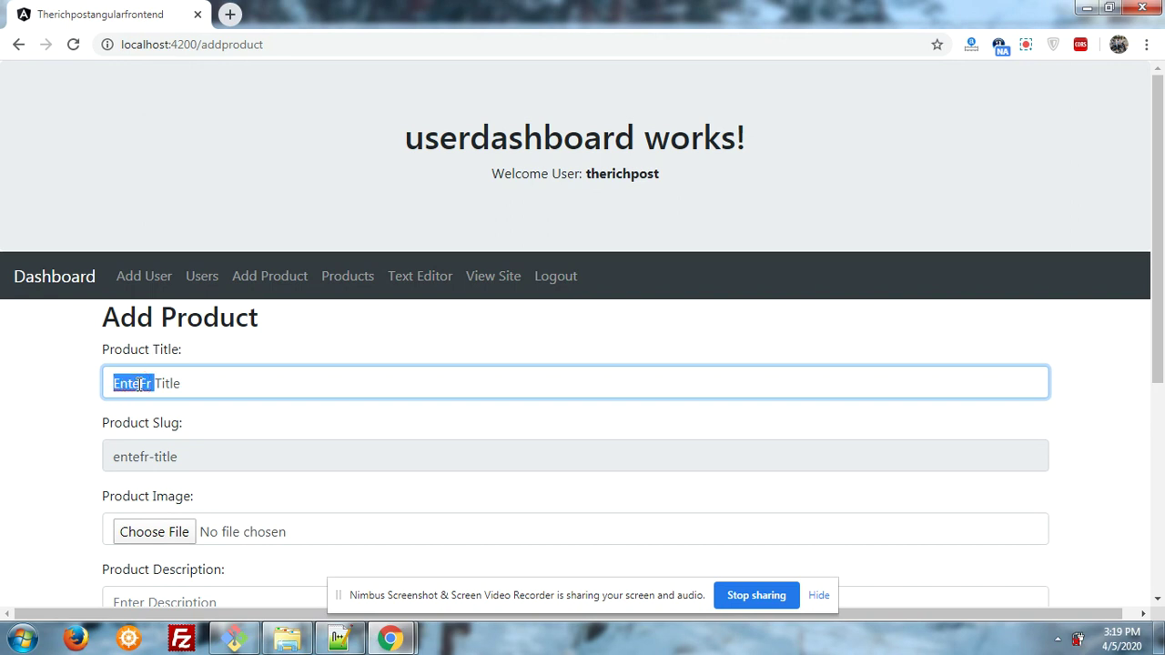
key(ctrl+a)
text(F)
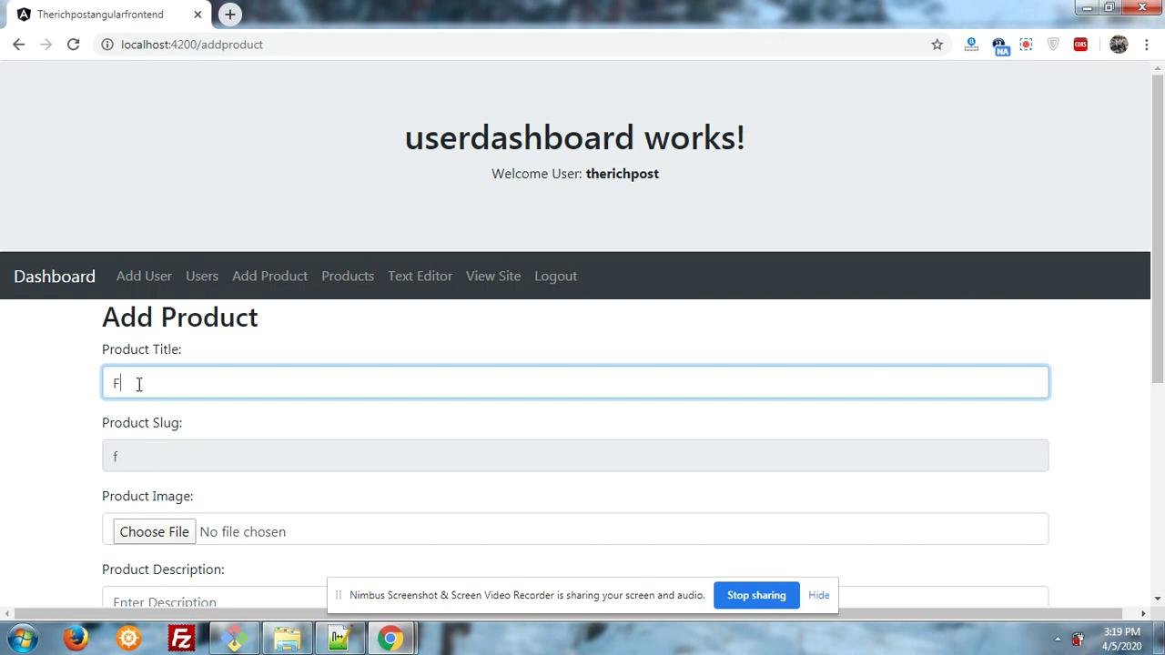
text(roentend)
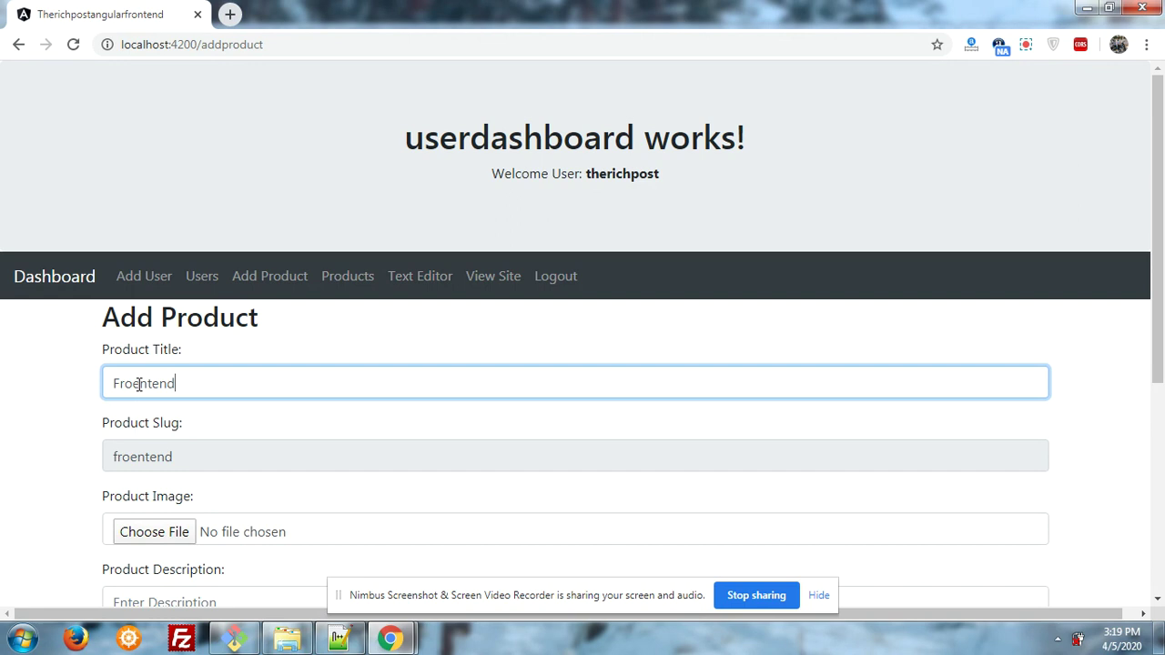
text( Prodicy)
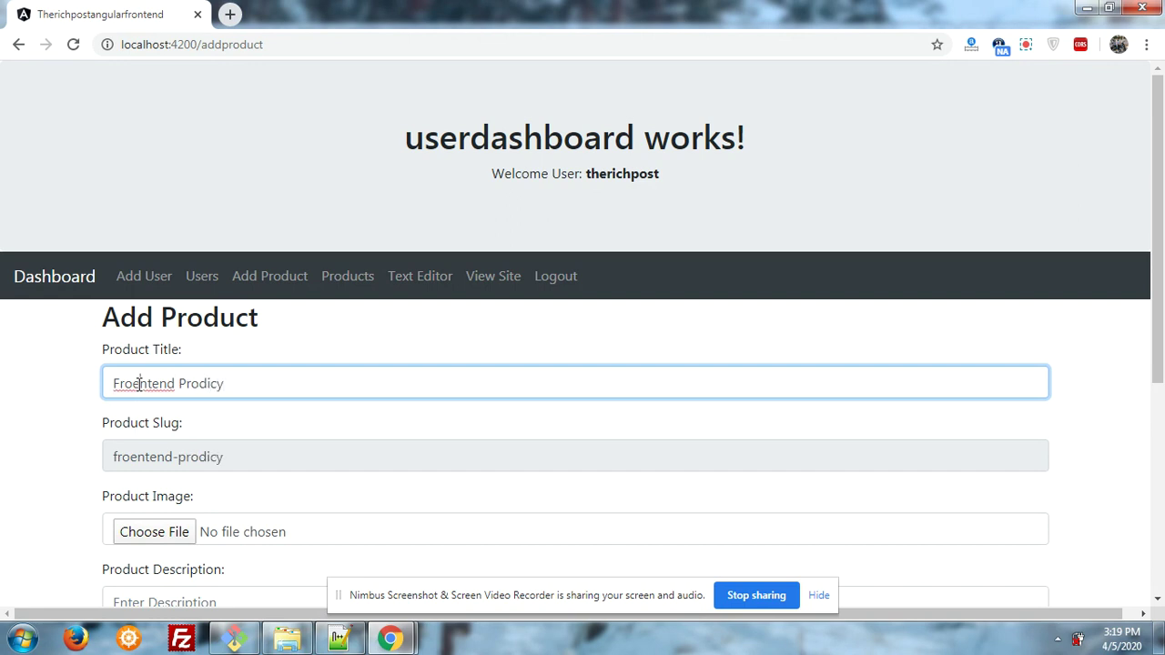
click(138, 383)
key(BackSpace)
key(BackSpace)
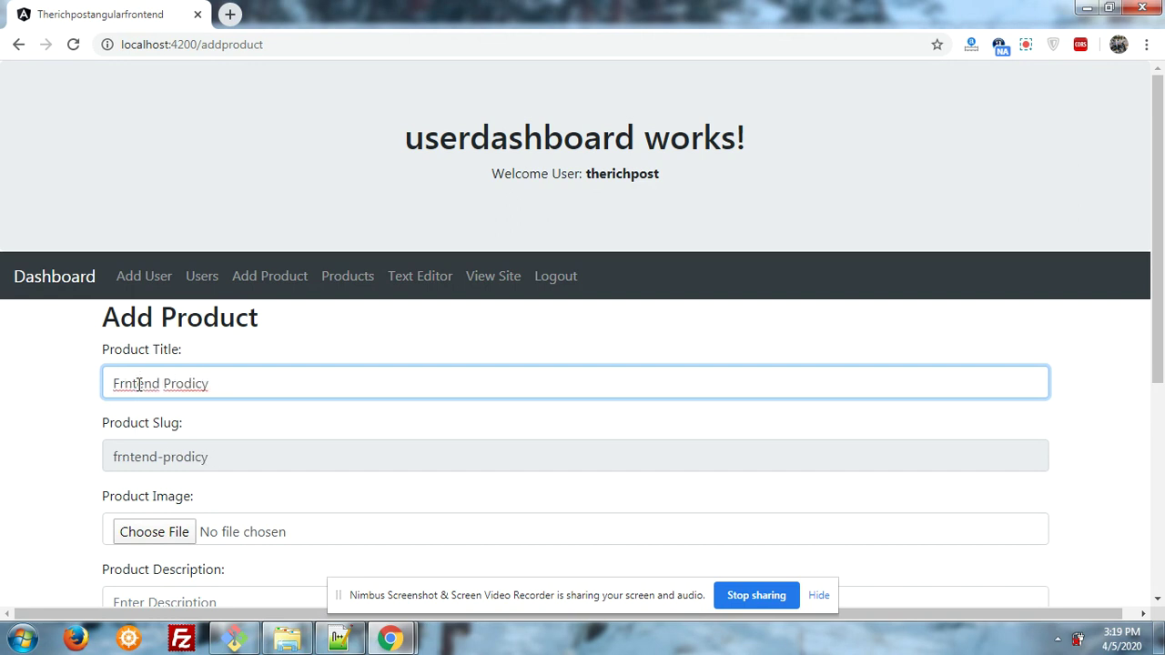
key(ctrl+a)
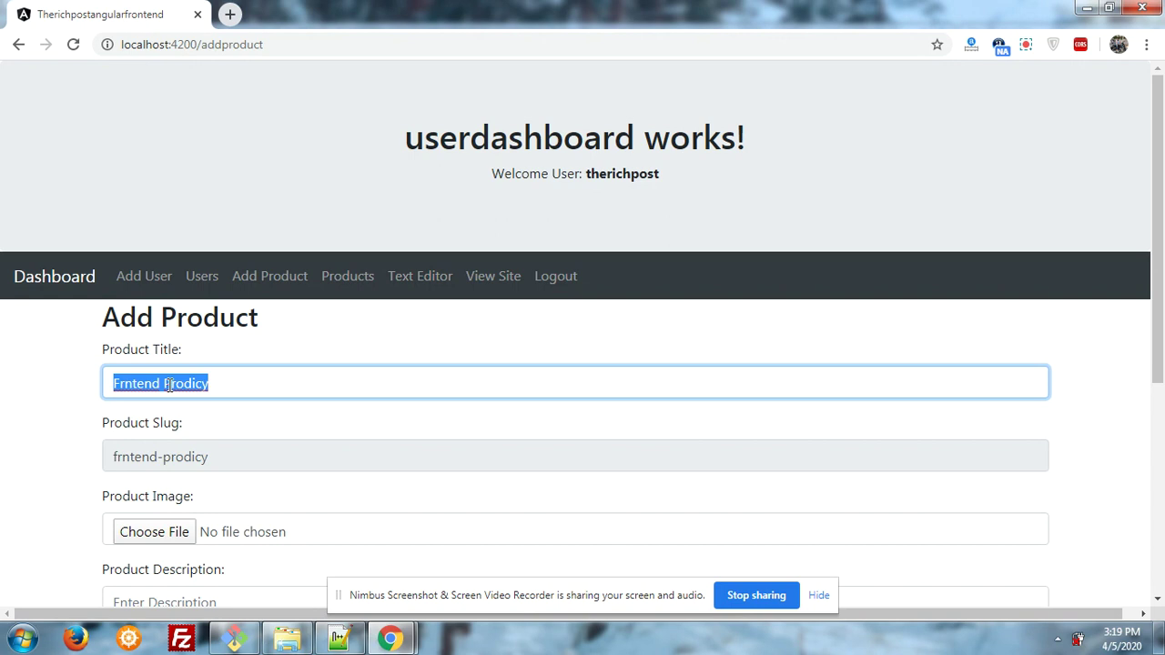
double_click(170, 385)
key(ctrl+a)
text(F)
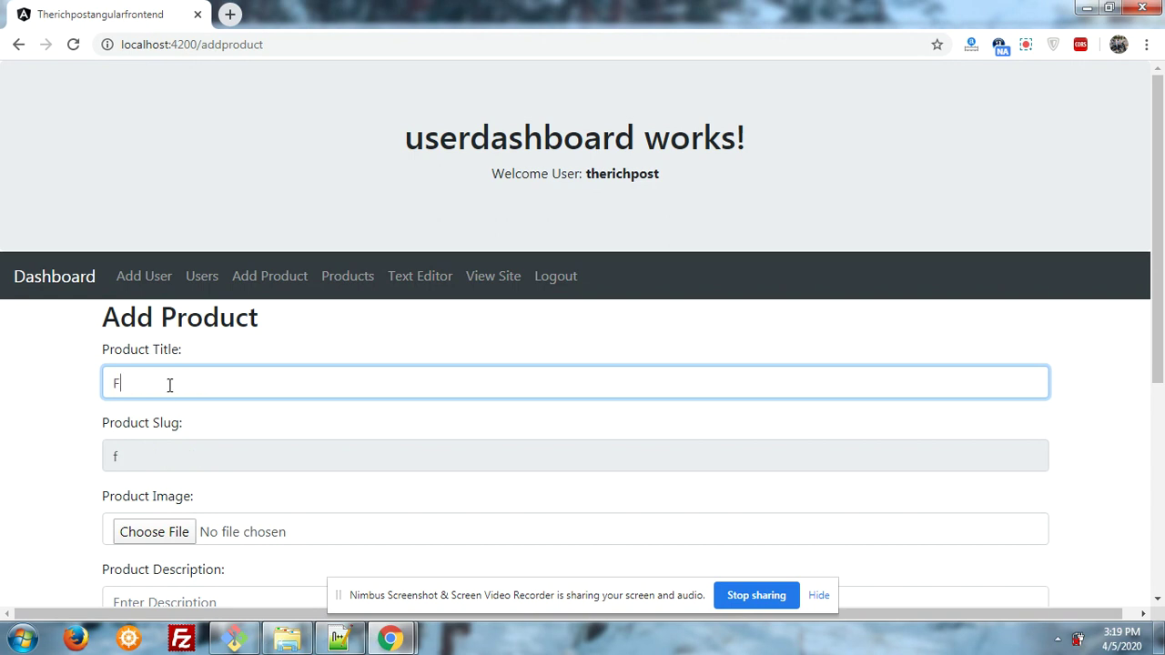
text(rontend Product)
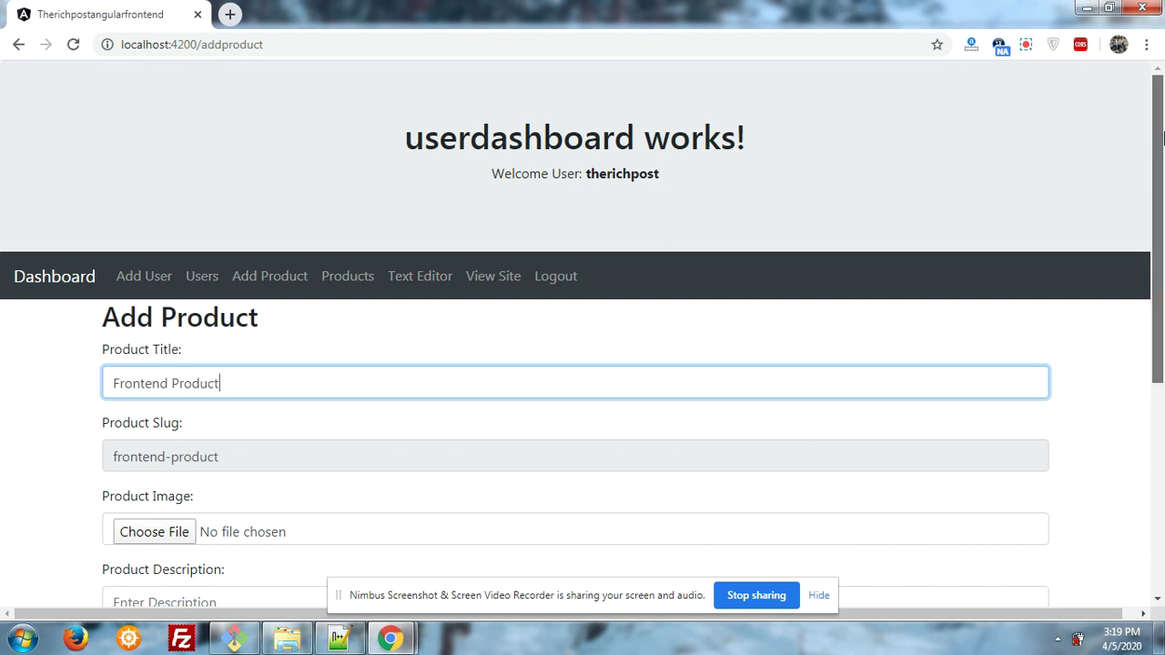
scroll(1161, 191, down, 1)
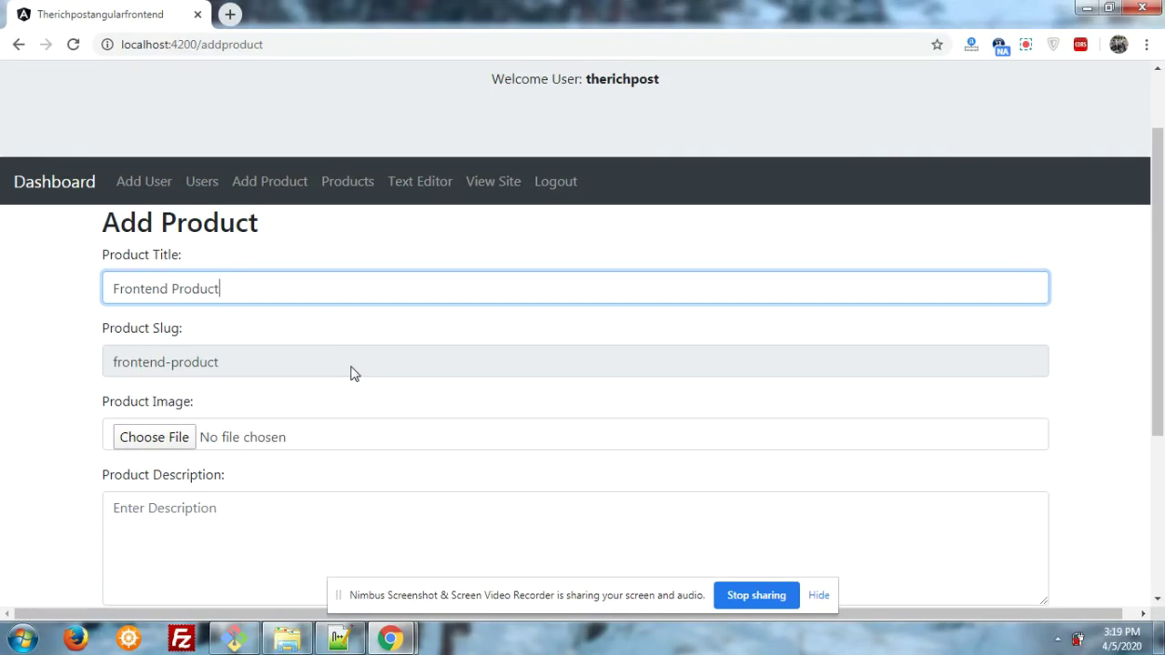
scroll(1159, 273, down, 1)
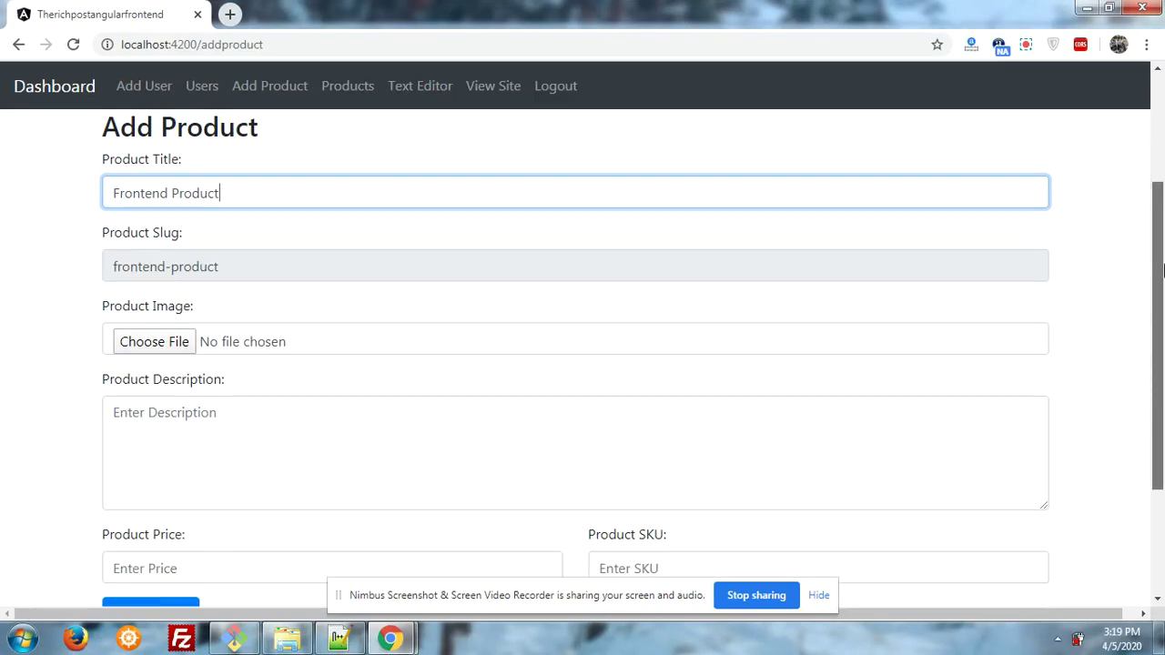
- Attach Samsung-galaxy-Tab-E-400x250 from the Downloads folder as the product image
click(183, 344)
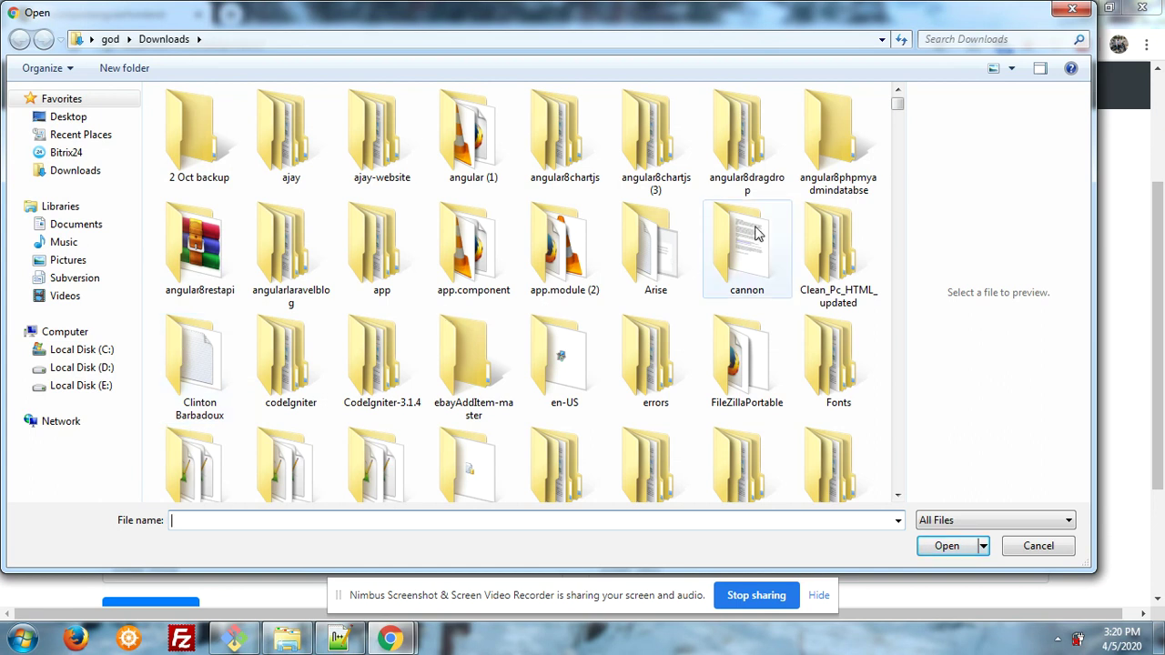
drag(898, 107, 899, 156)
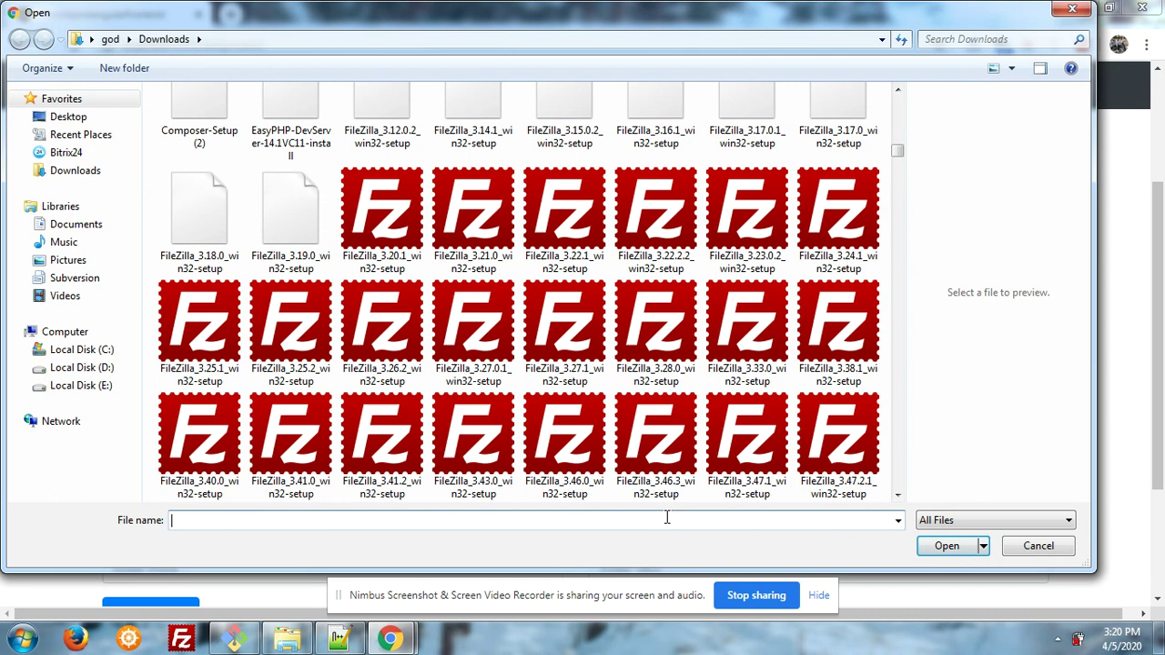
drag(898, 150, 898, 198)
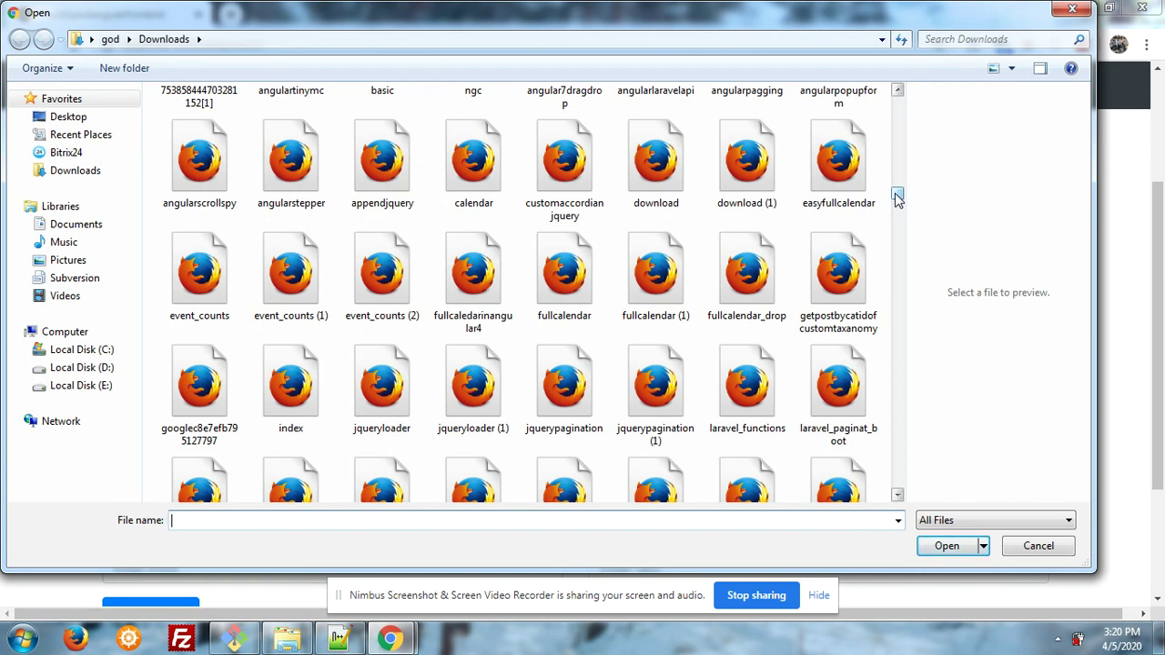
drag(897, 198, 898, 276)
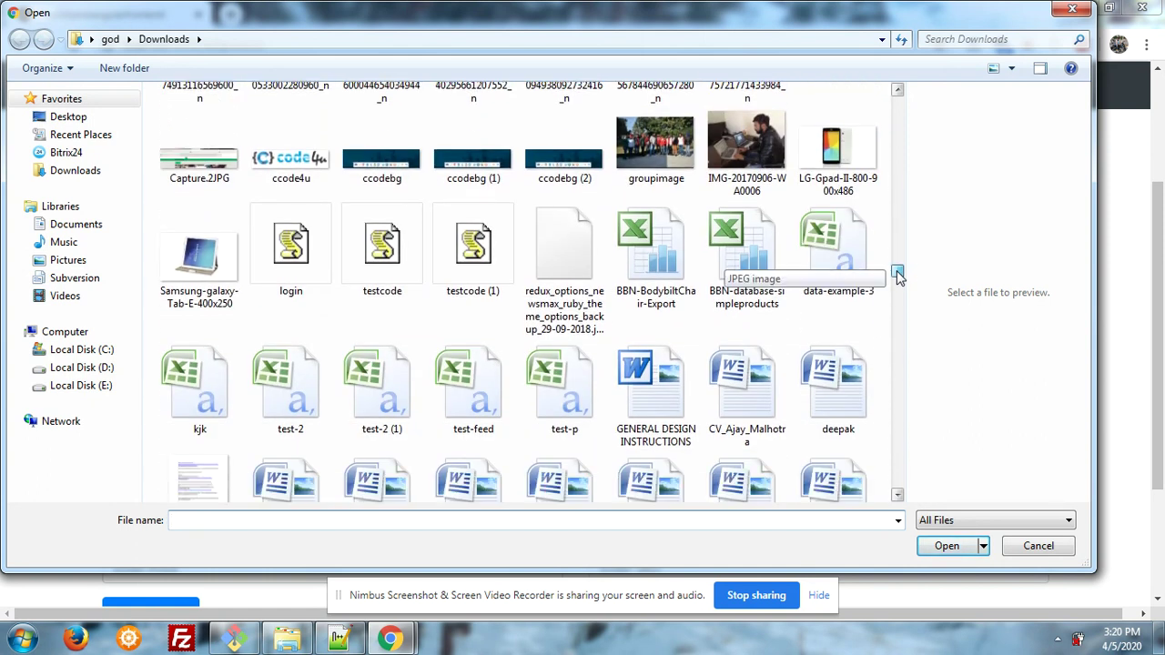
click(202, 264)
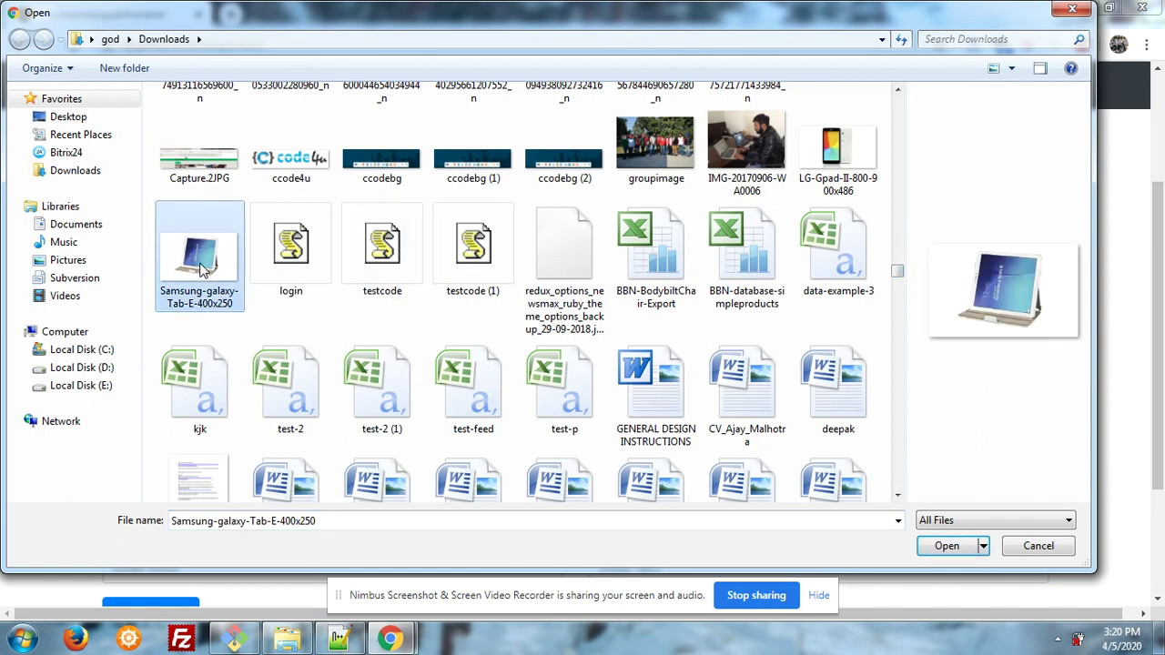
click(930, 550)
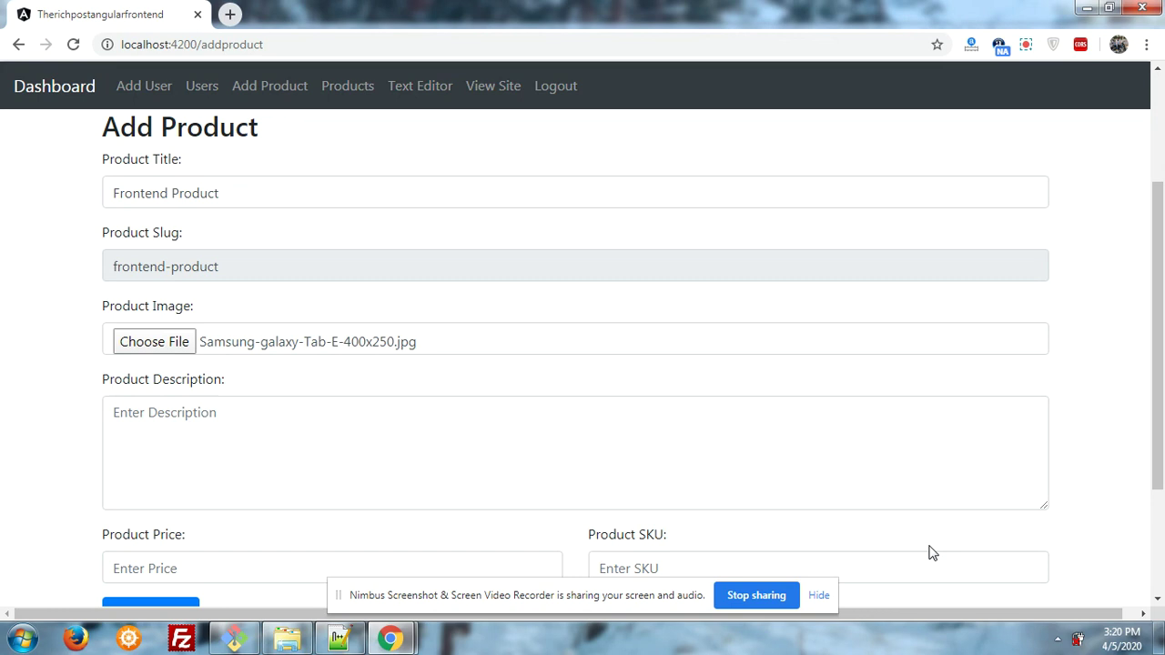
- Enter the description 'This is testing for frontend view.'
scroll(750, 401, down, 1)
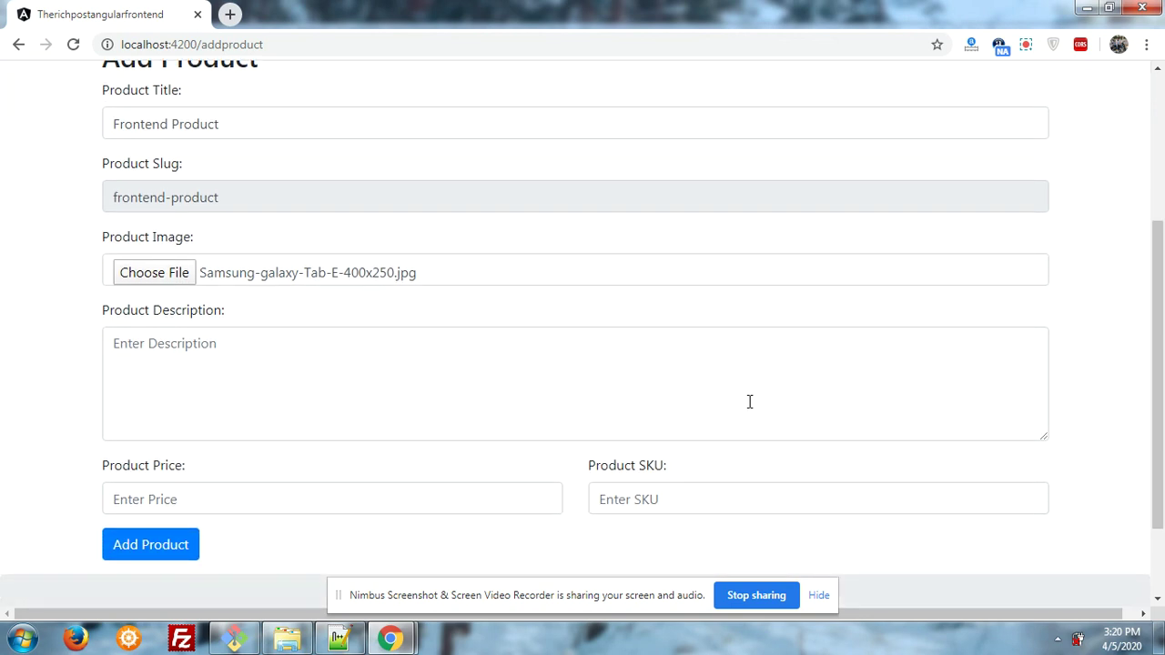
click(720, 400)
text(This i)
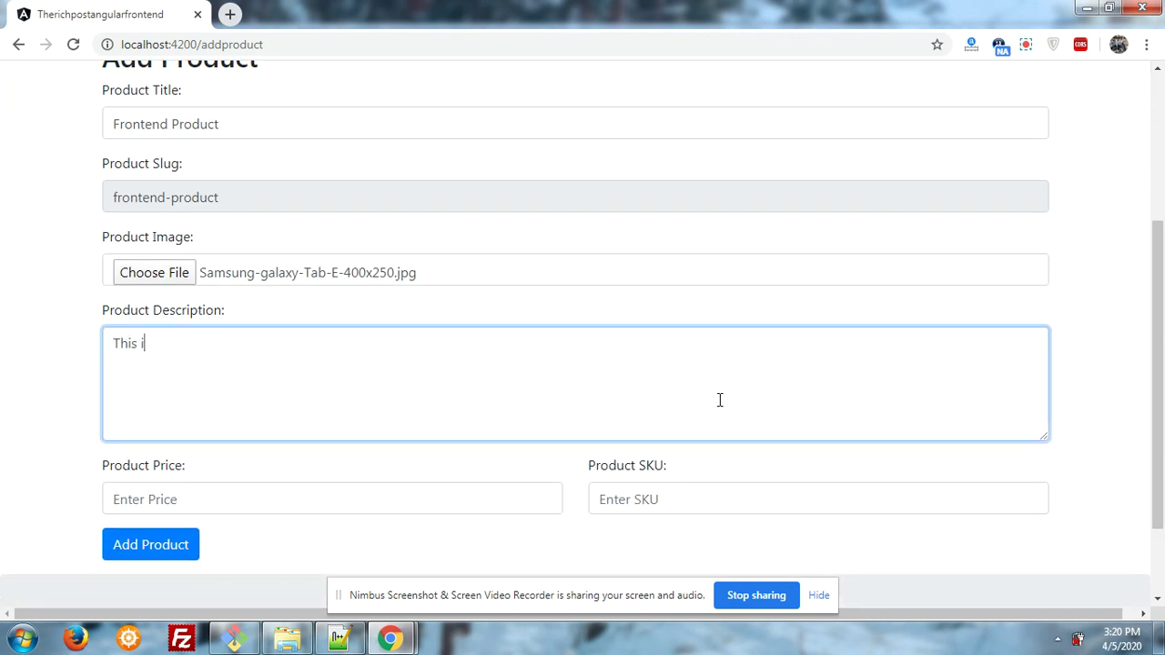
text(s testing for frontend vie)
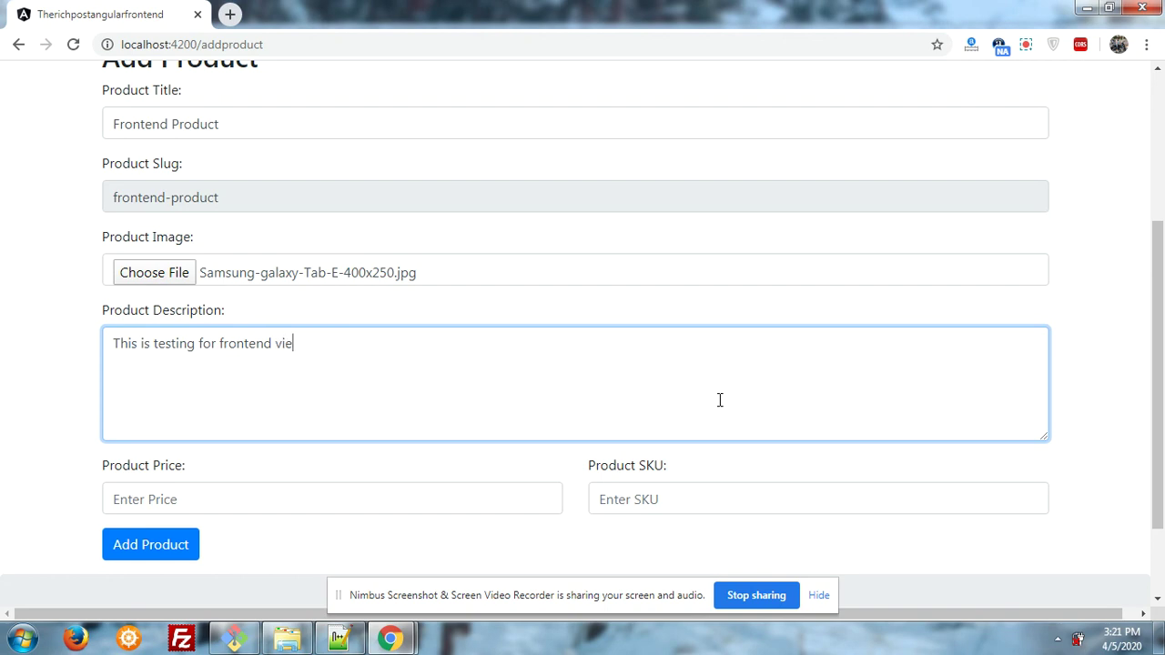
key(BackSpace)
text(iw)
key(BackSpace)
key(BackSpace)
key(BackSpace)
text(iew.)
- Set the product price to 263$
scroll(1145, 325, down, 1)
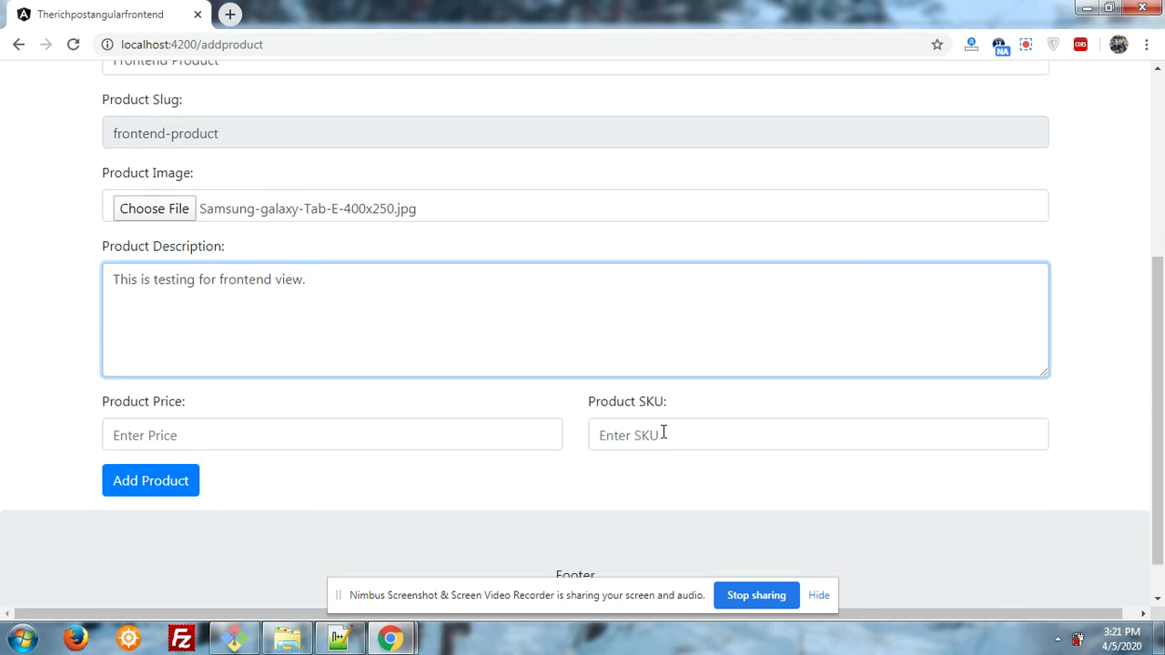
click(558, 430)
text(2)
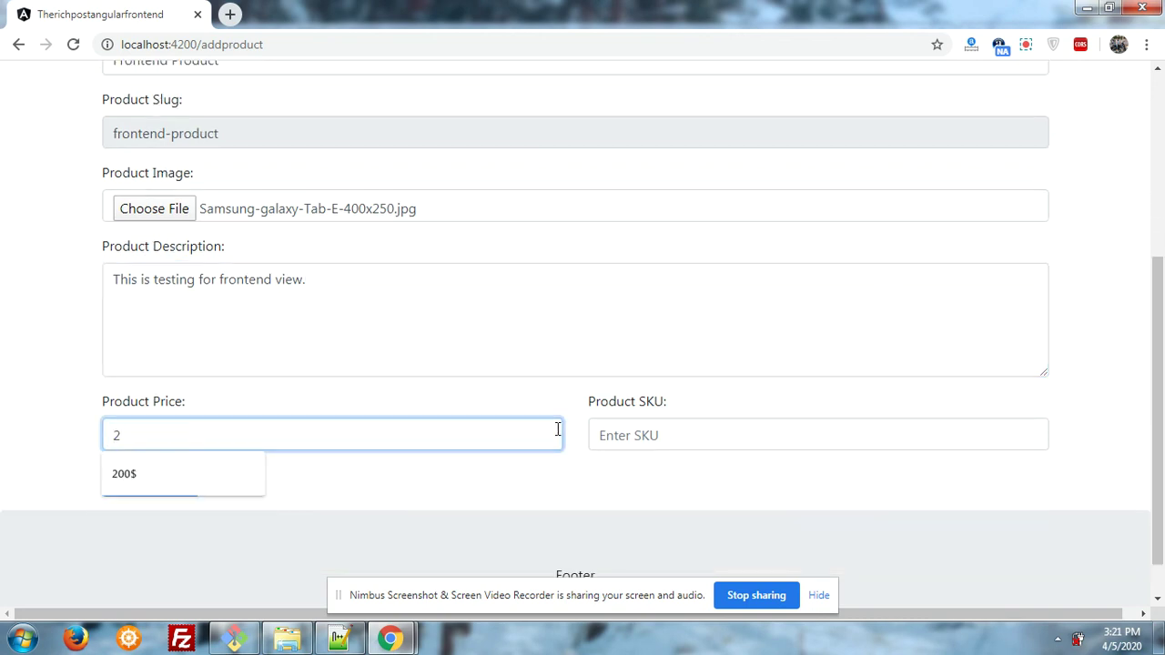
text(63)
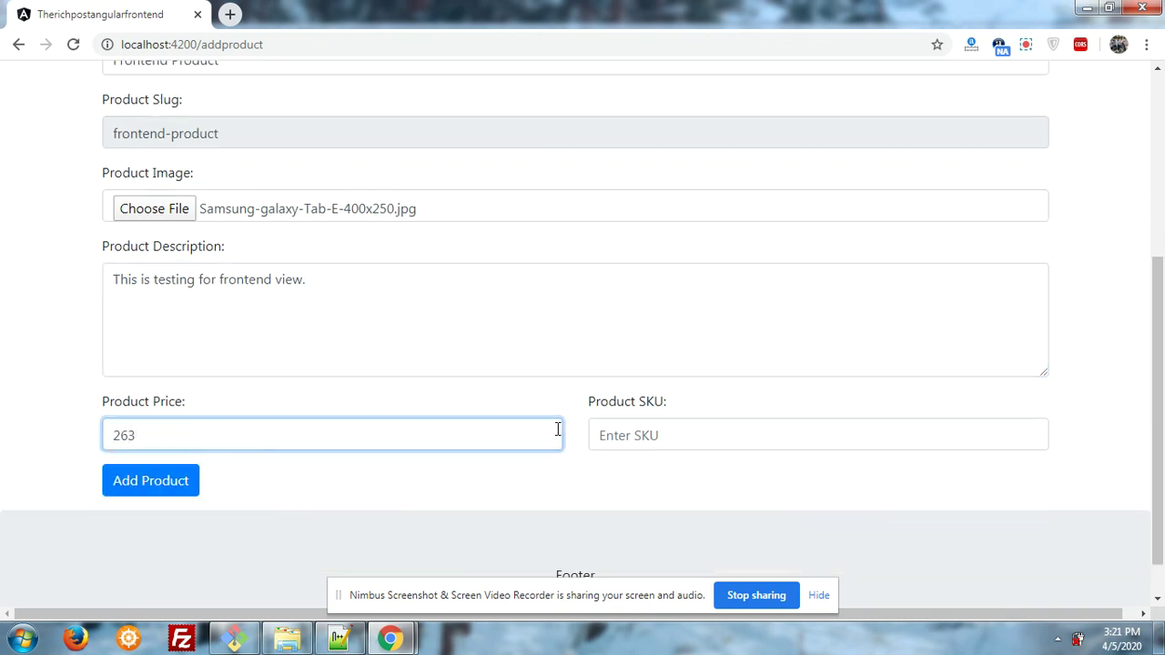
text(5)
key(BackSpace)
text($)
click(752, 422)
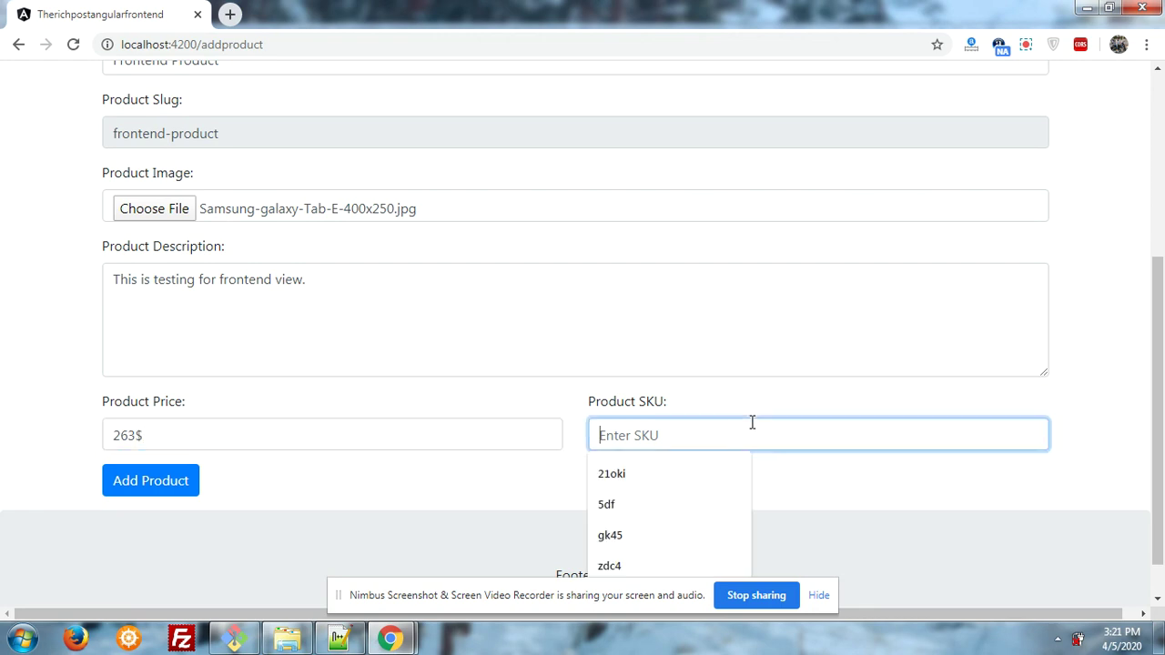
- Enter SKU 454sdfd, submit the product, and check its details in the Products table
text(454sdfd)
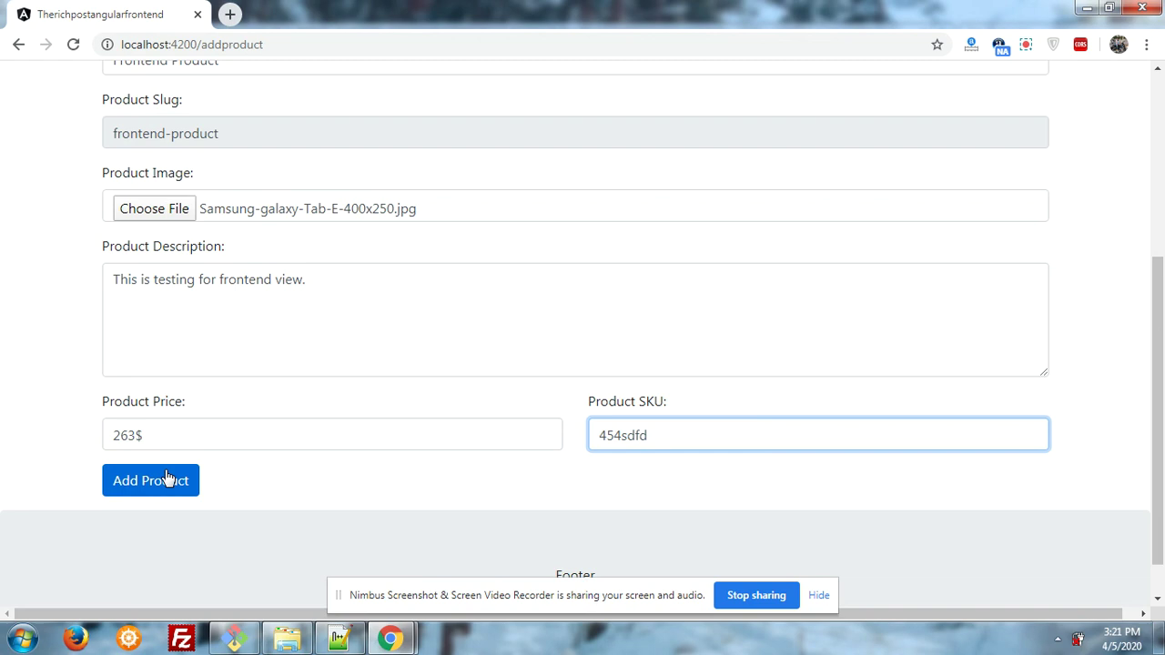
click(167, 478)
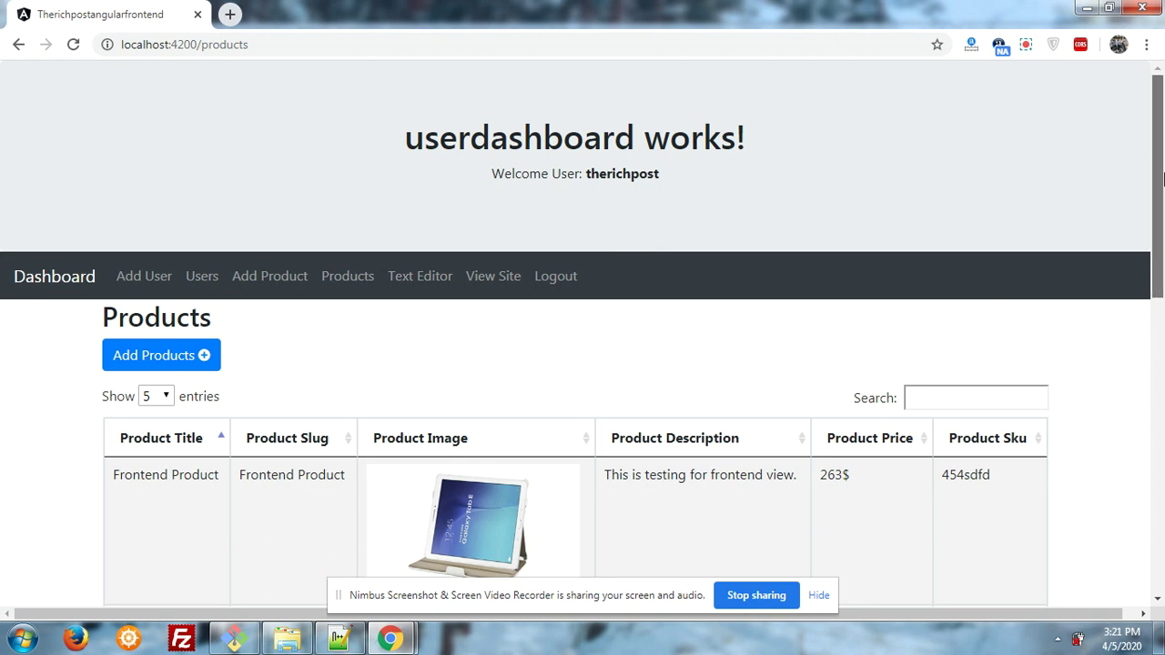
drag(1162, 191, 1163, 237)
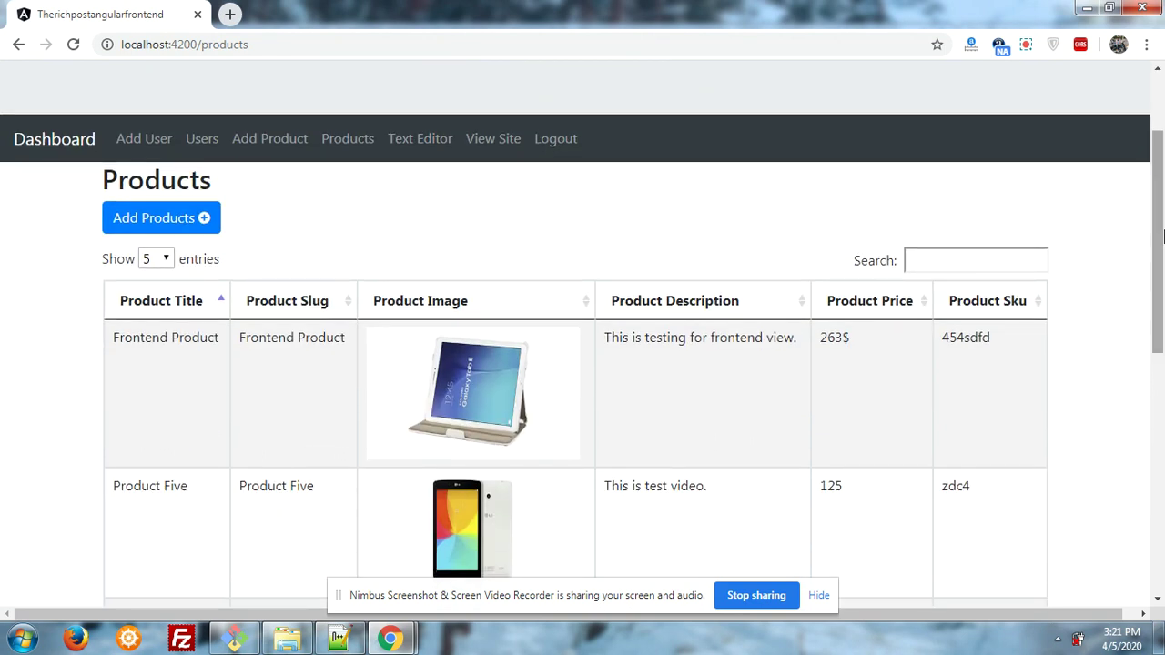
click(517, 370)
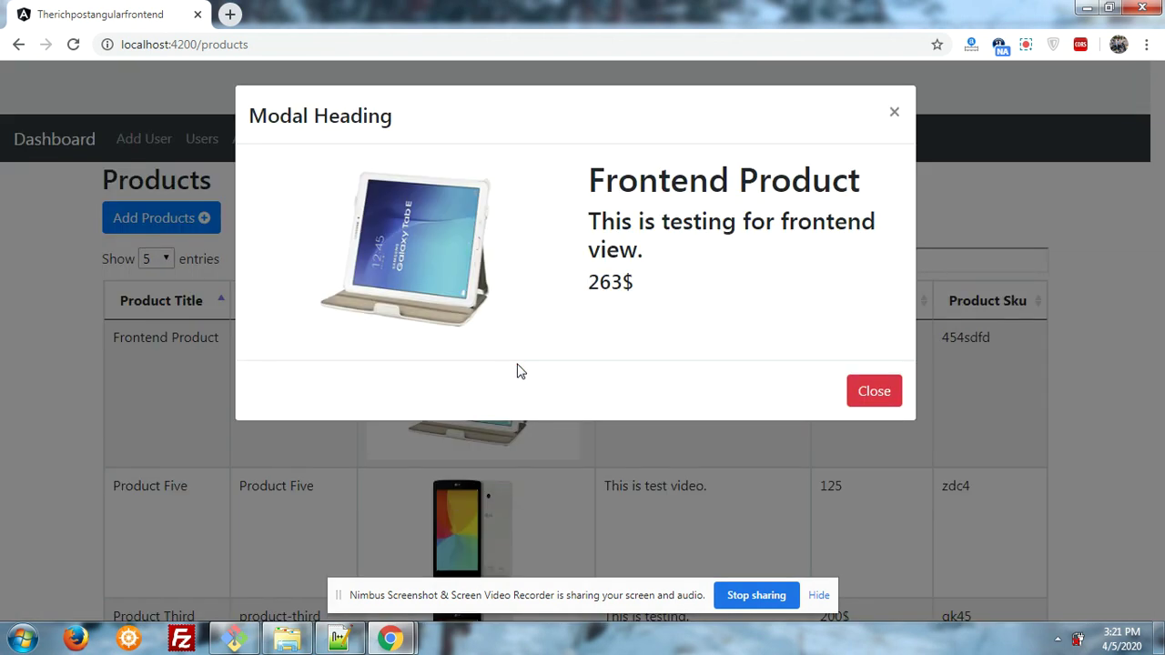
click(857, 397)
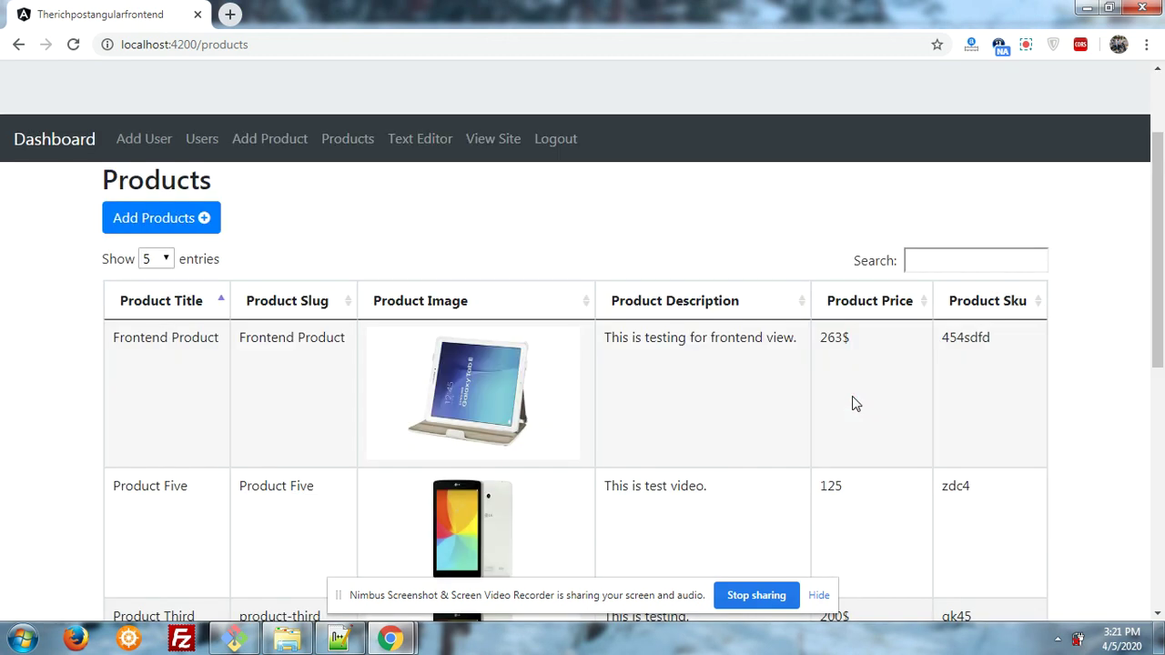
- Open the storefront, scroll to Frontend Product, and show its Galaxy Tab slide
click(495, 143)
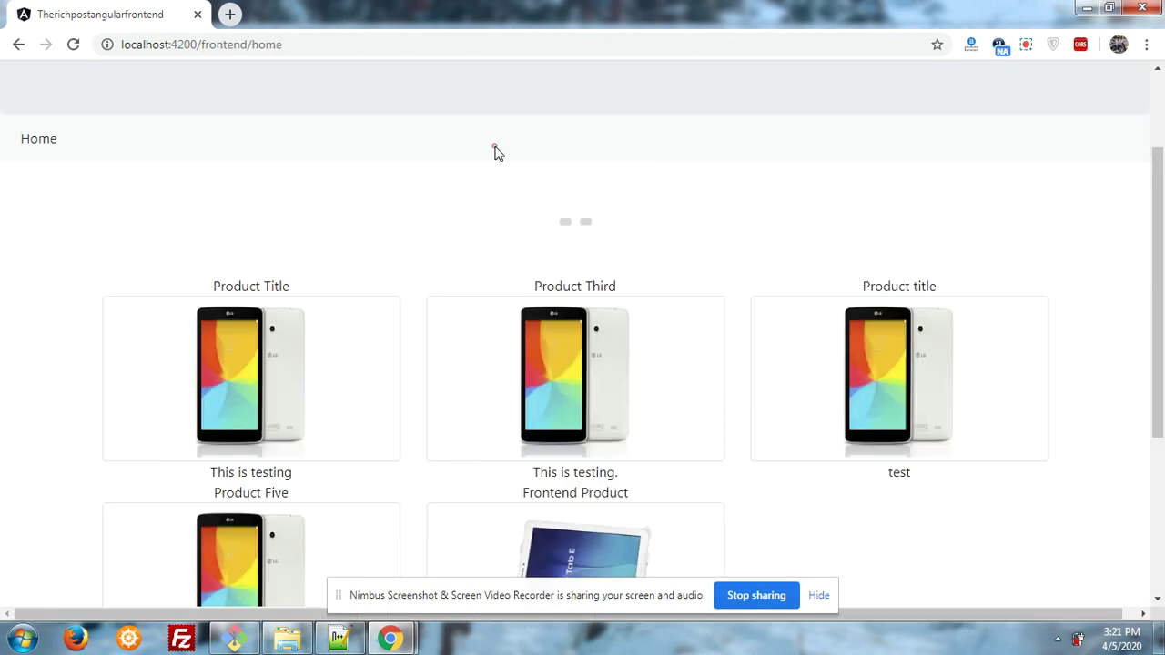
drag(1158, 169, 1160, 272)
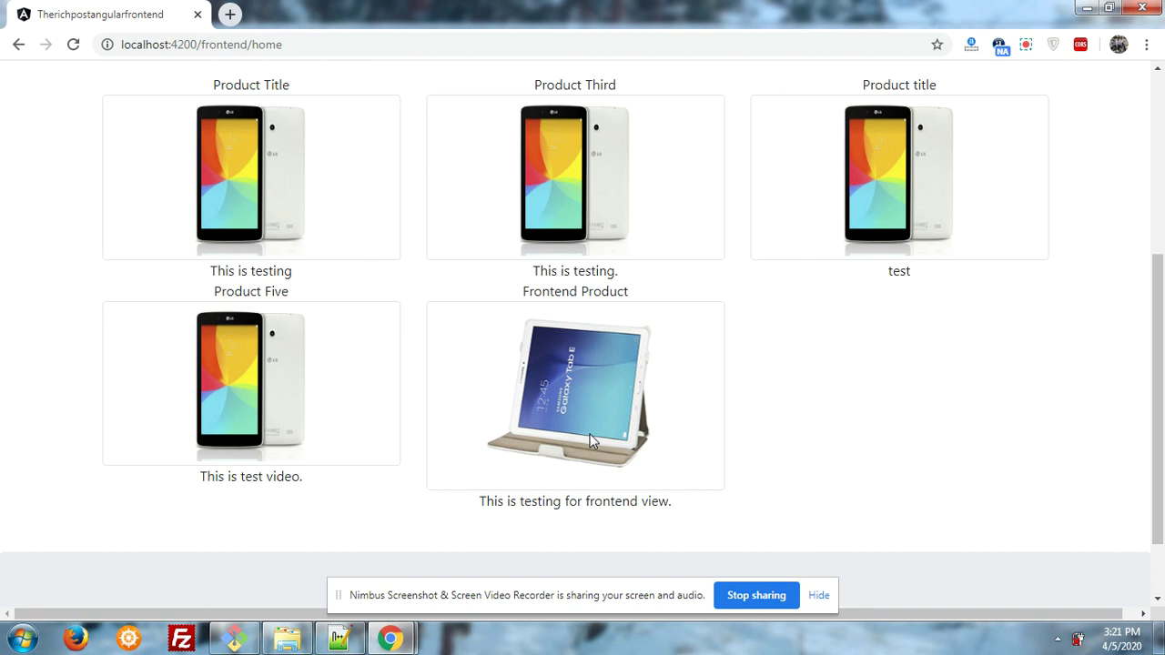
drag(1159, 378, 1159, 355)
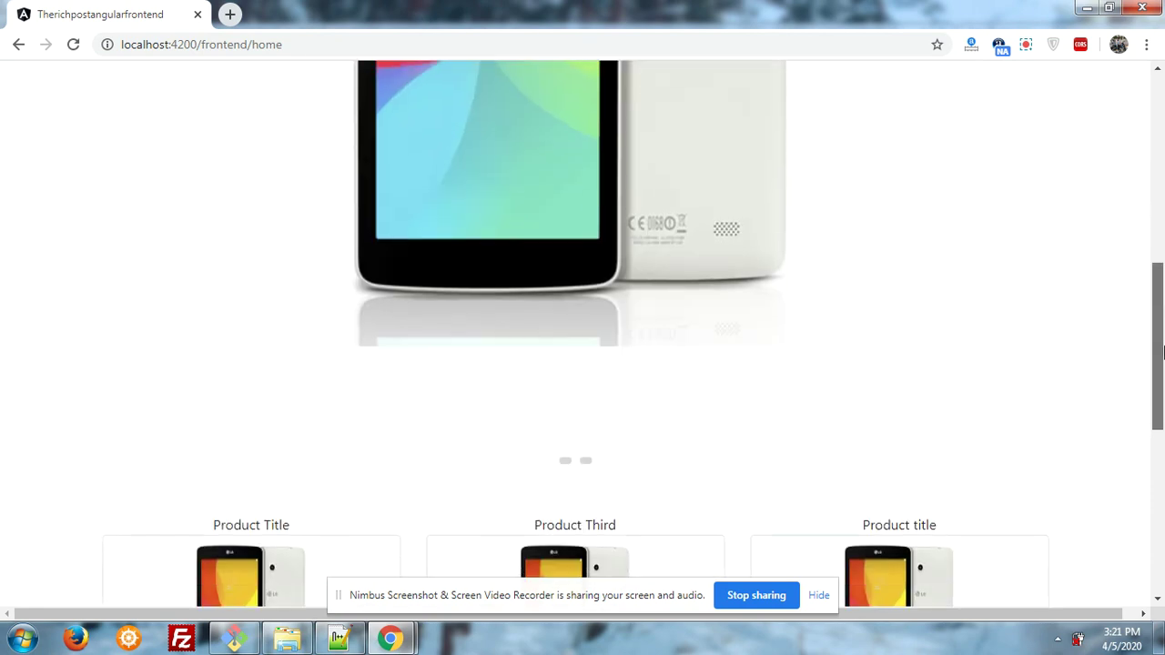
click(586, 458)
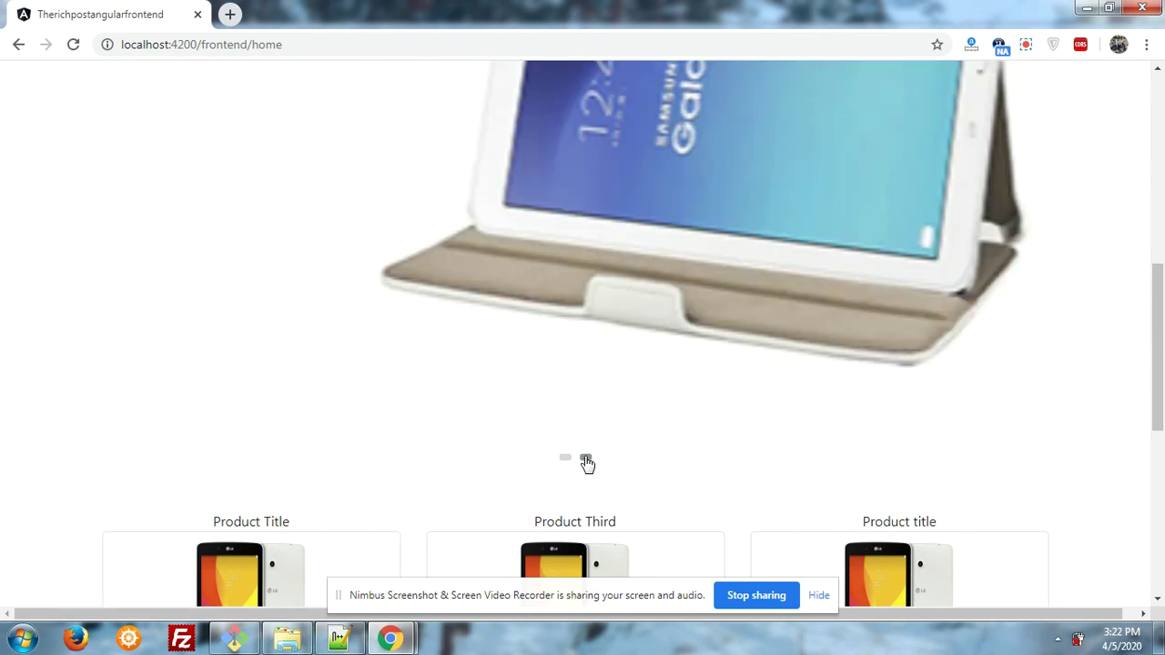
drag(1158, 301, 1163, 397)
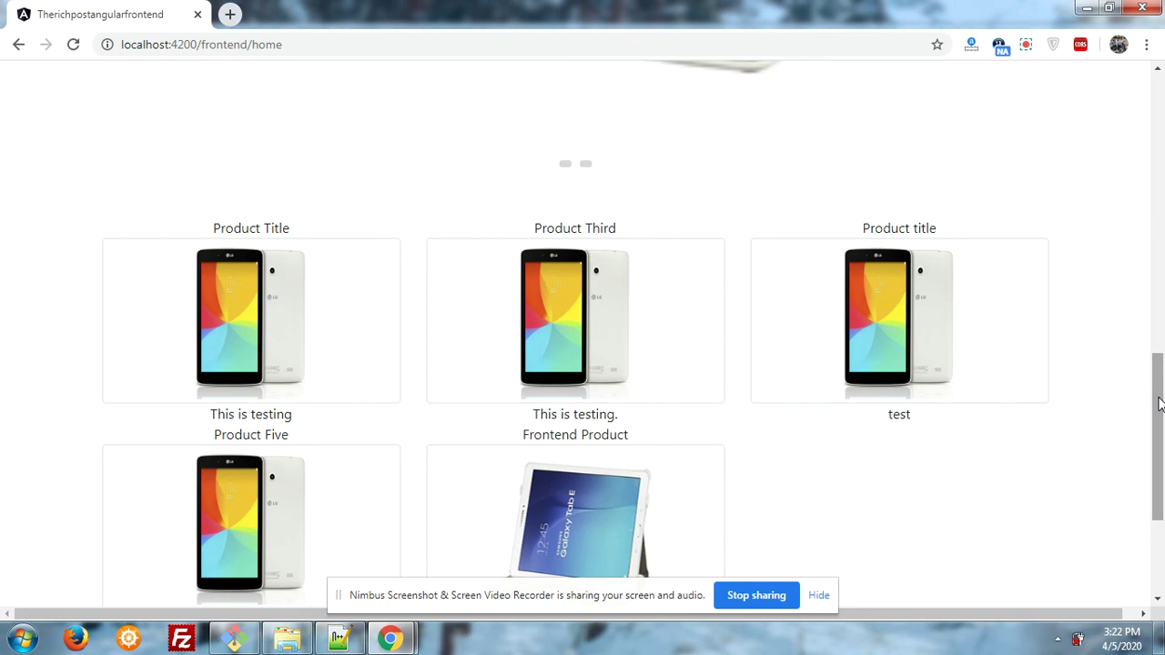
scroll(1160, 409, down, 4)
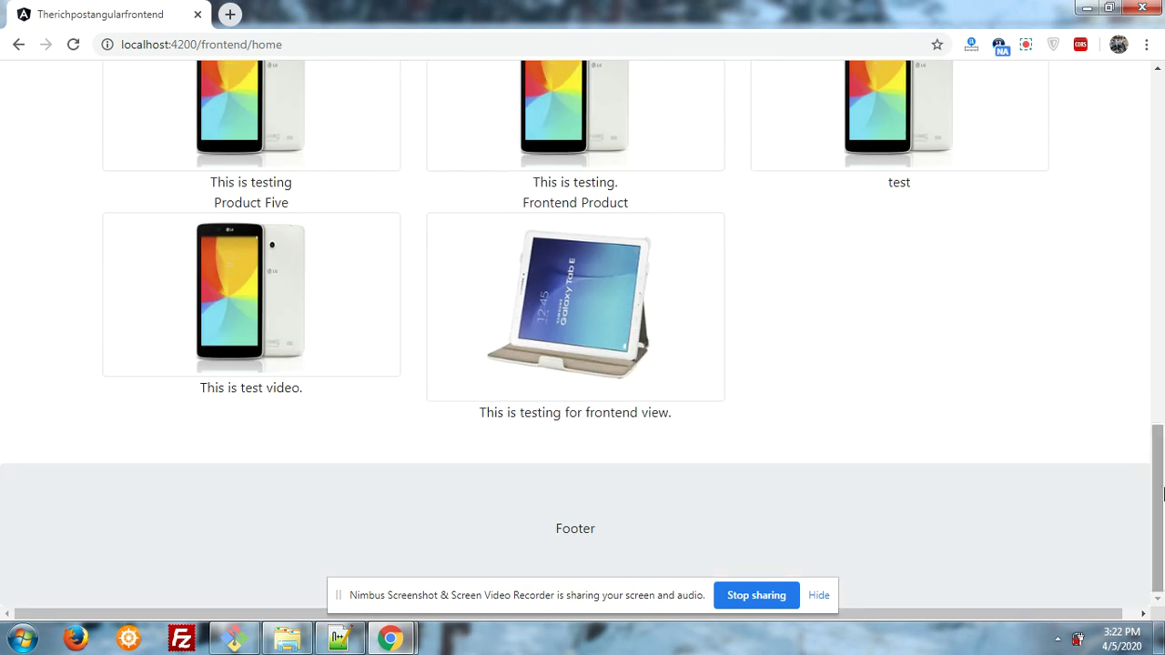
scroll(1160, 417, up, 4)
drag(1162, 421, 1162, 326)
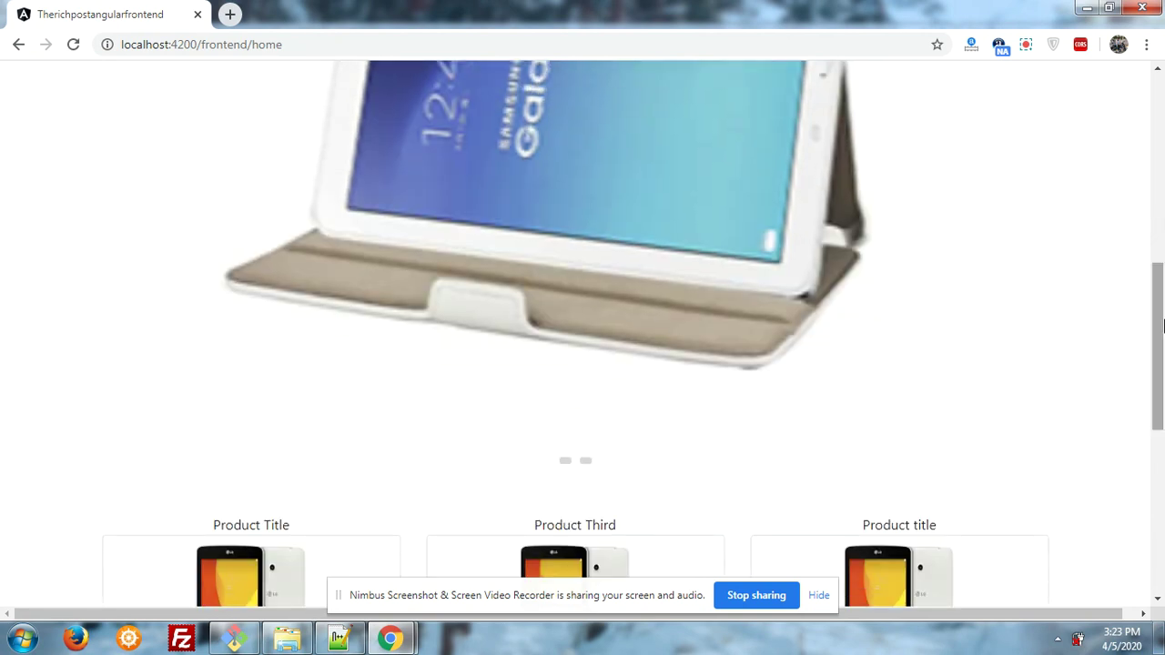
drag(1162, 325, 1162, 145)
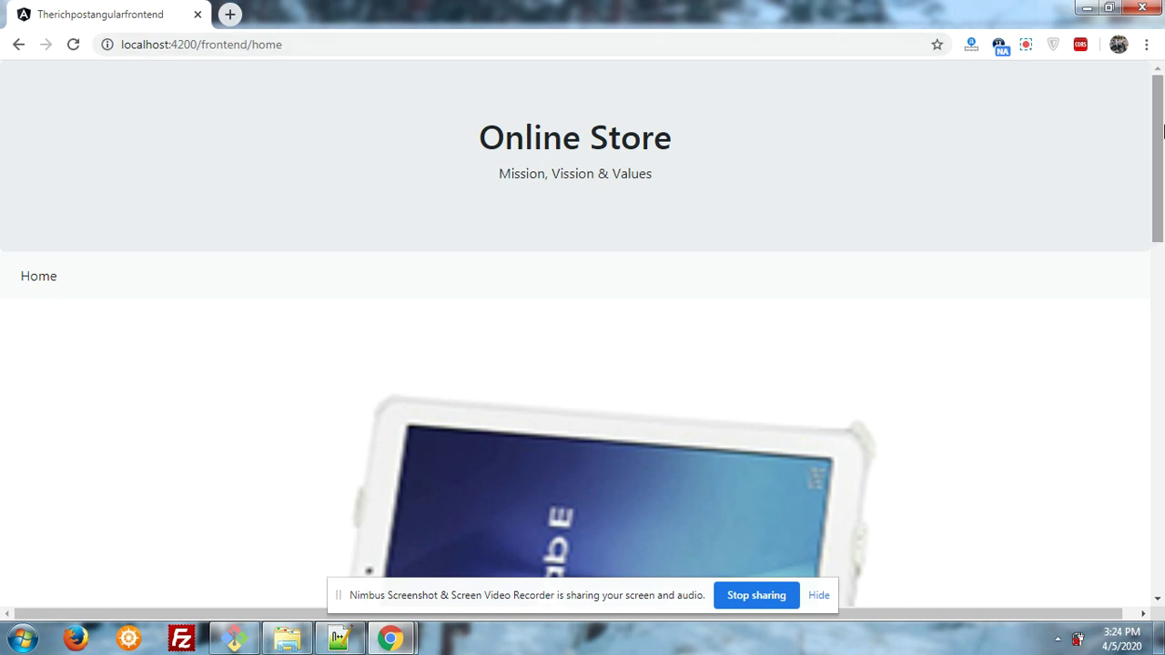
drag(1161, 130, 1162, 335)
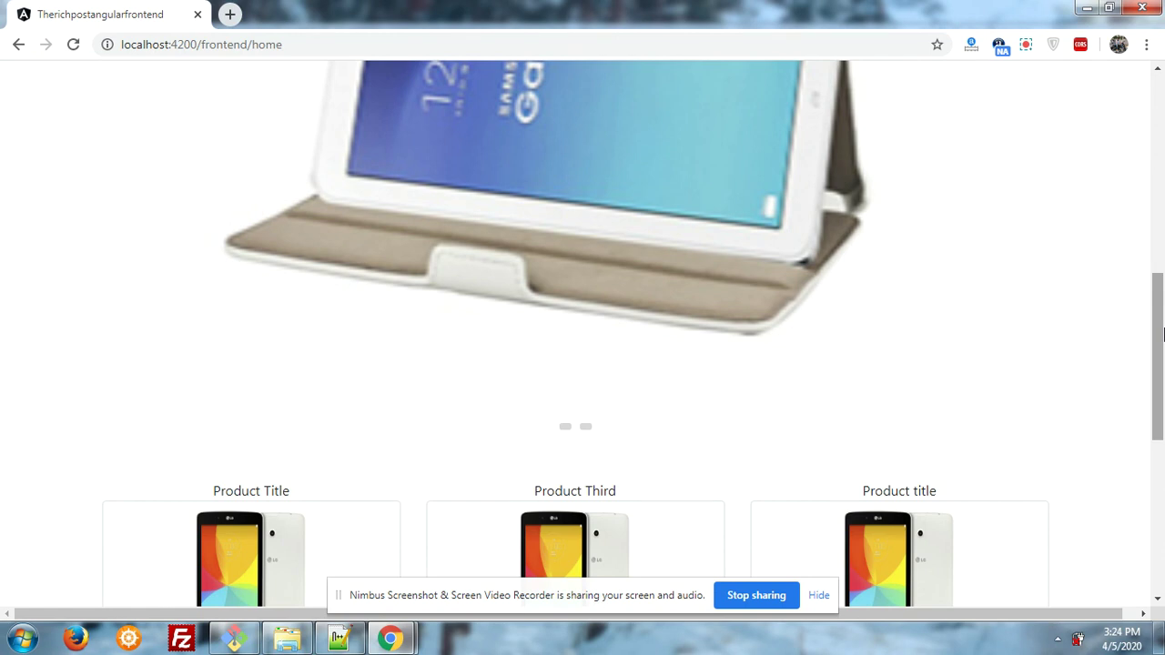
drag(1163, 335, 1163, 238)
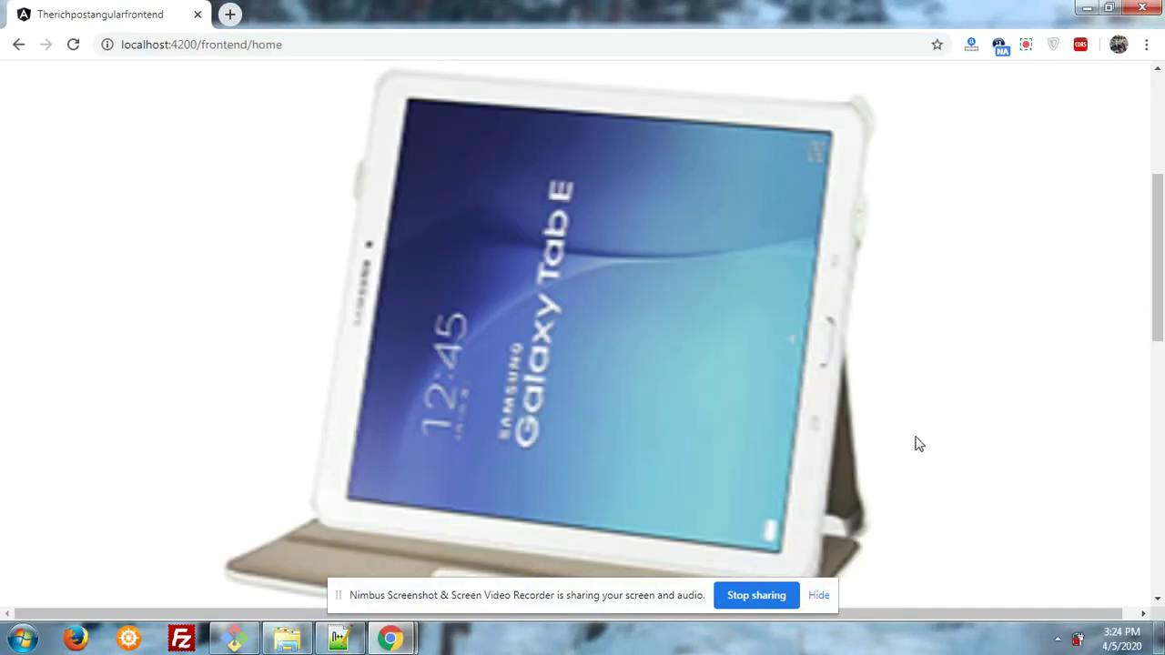